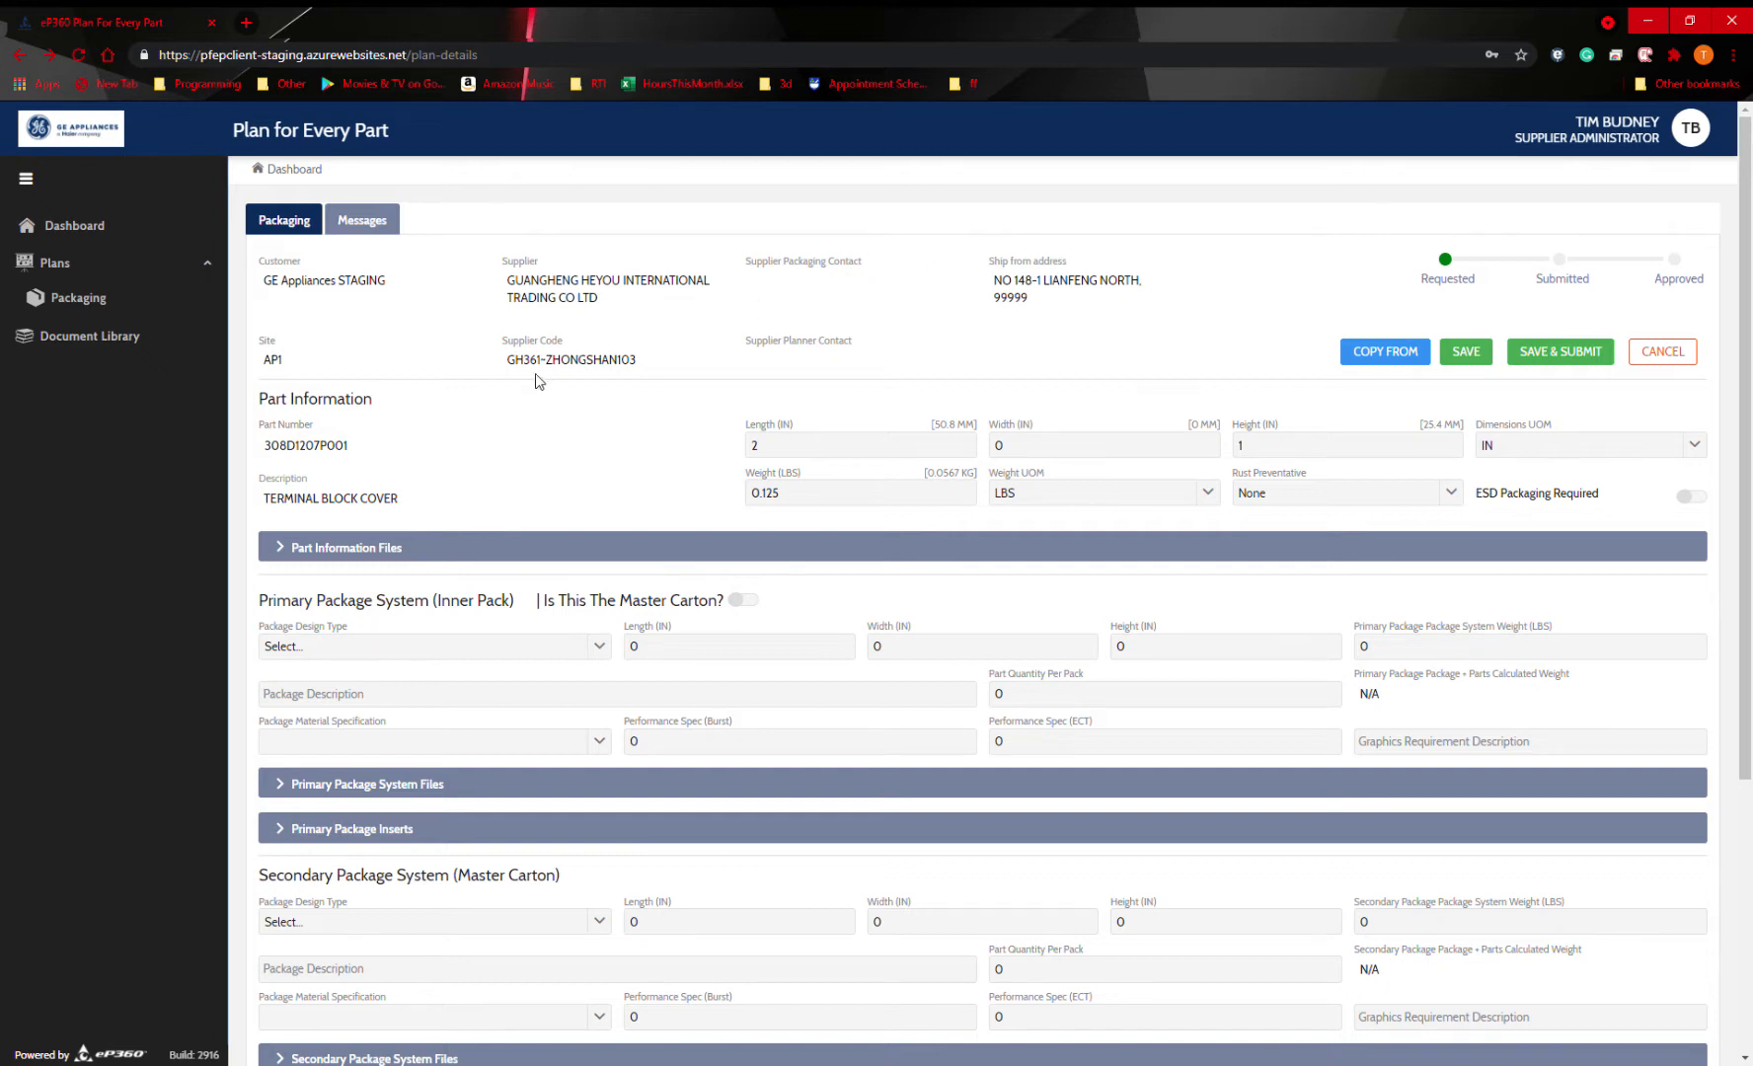
# Review the available package design types and material specifications for the primary package system.
pyautogui.click(425, 649)
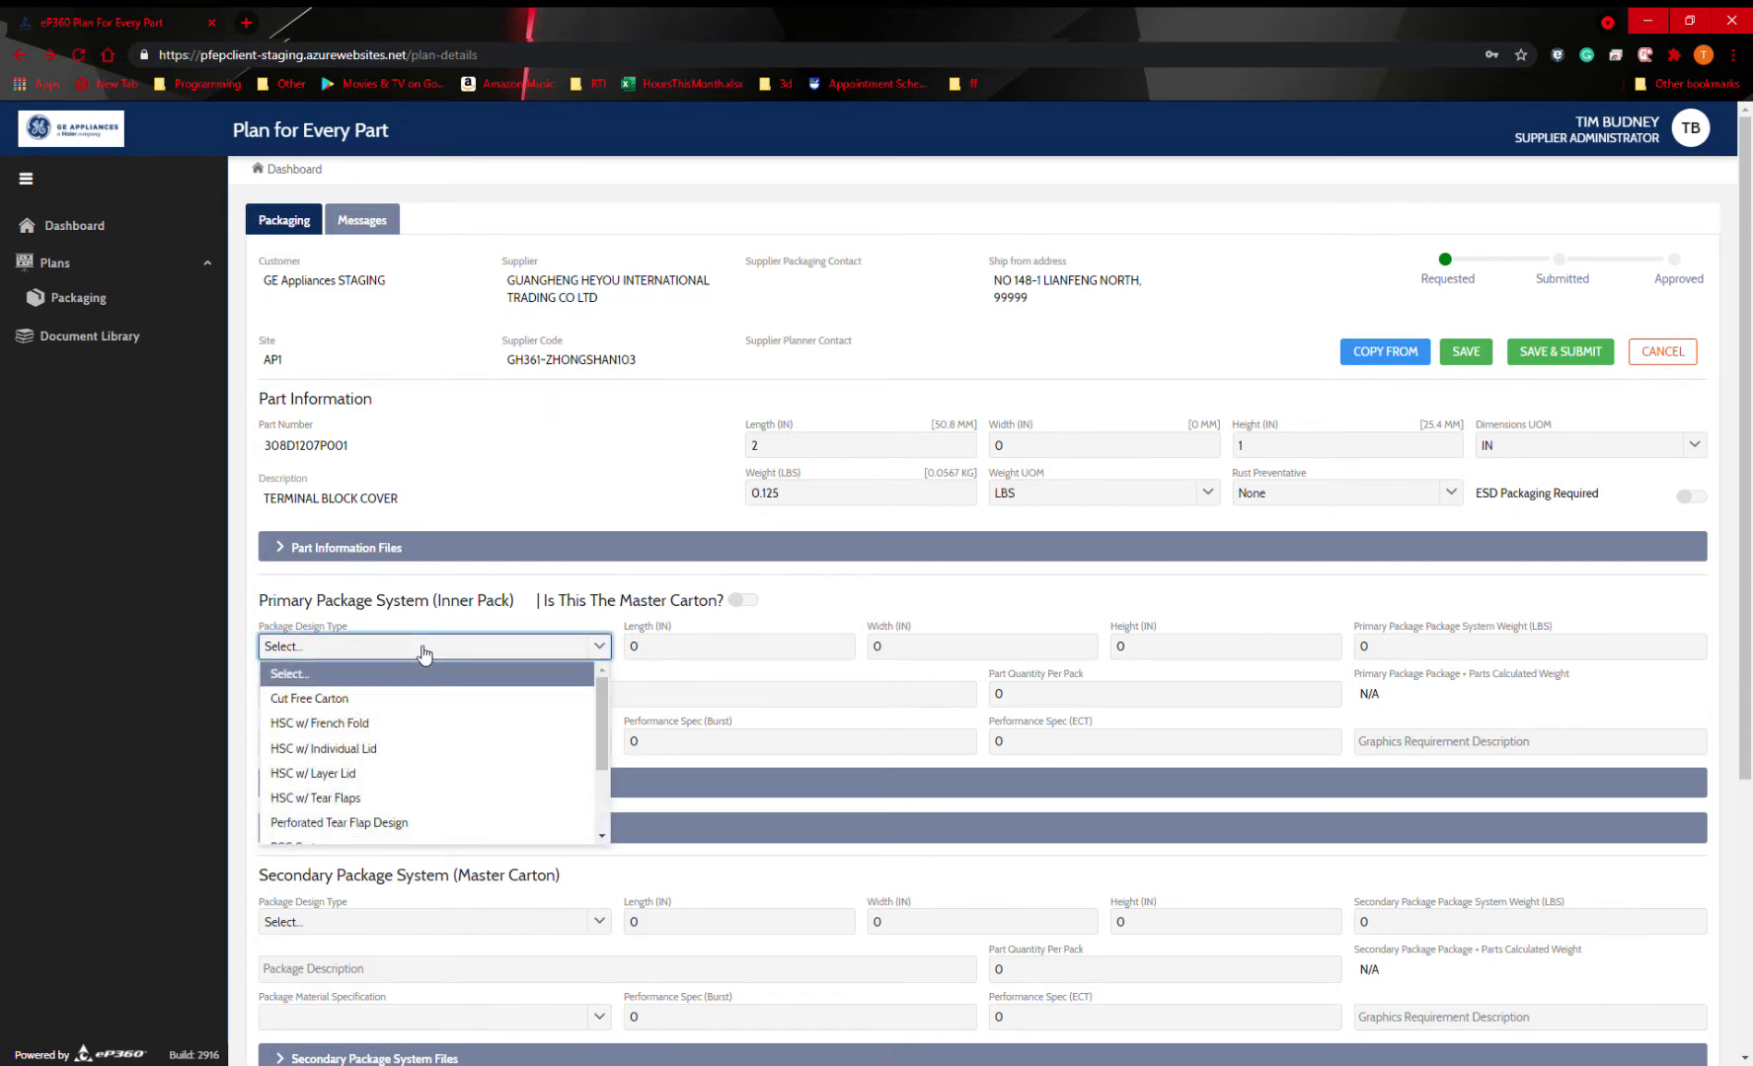
pyautogui.click(435, 649)
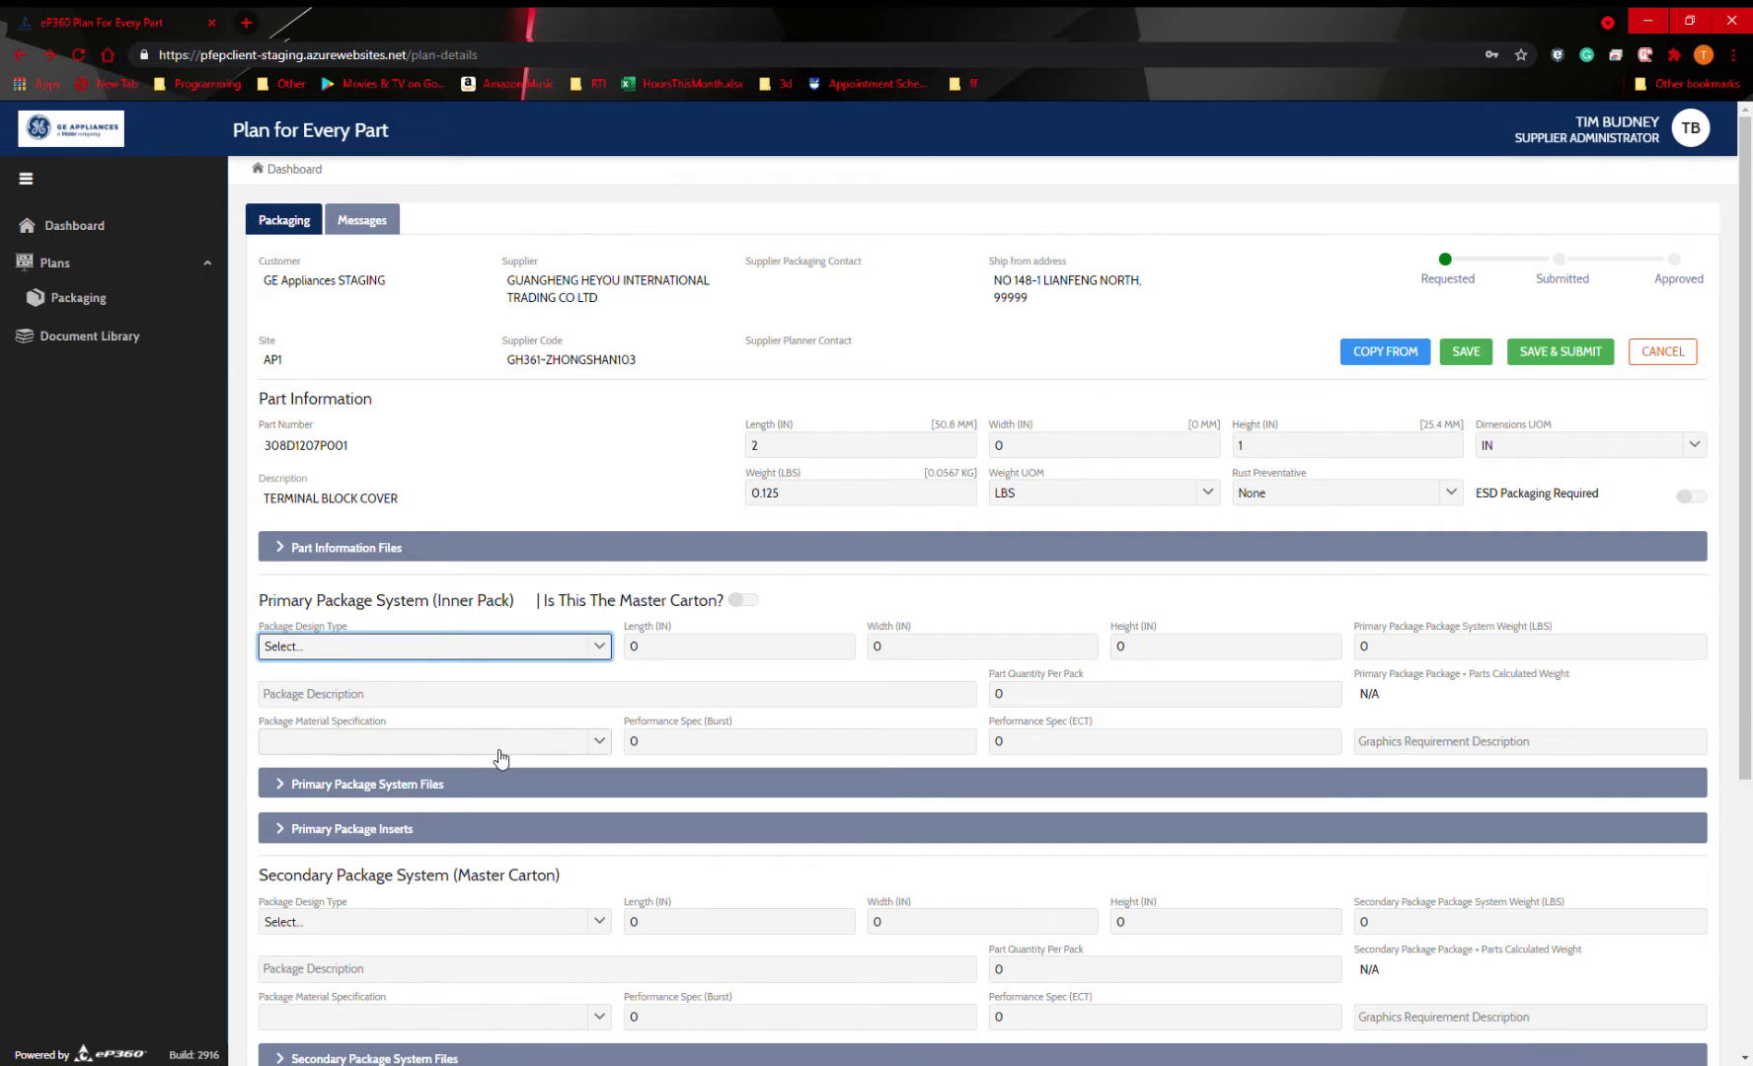
pyautogui.click(503, 755)
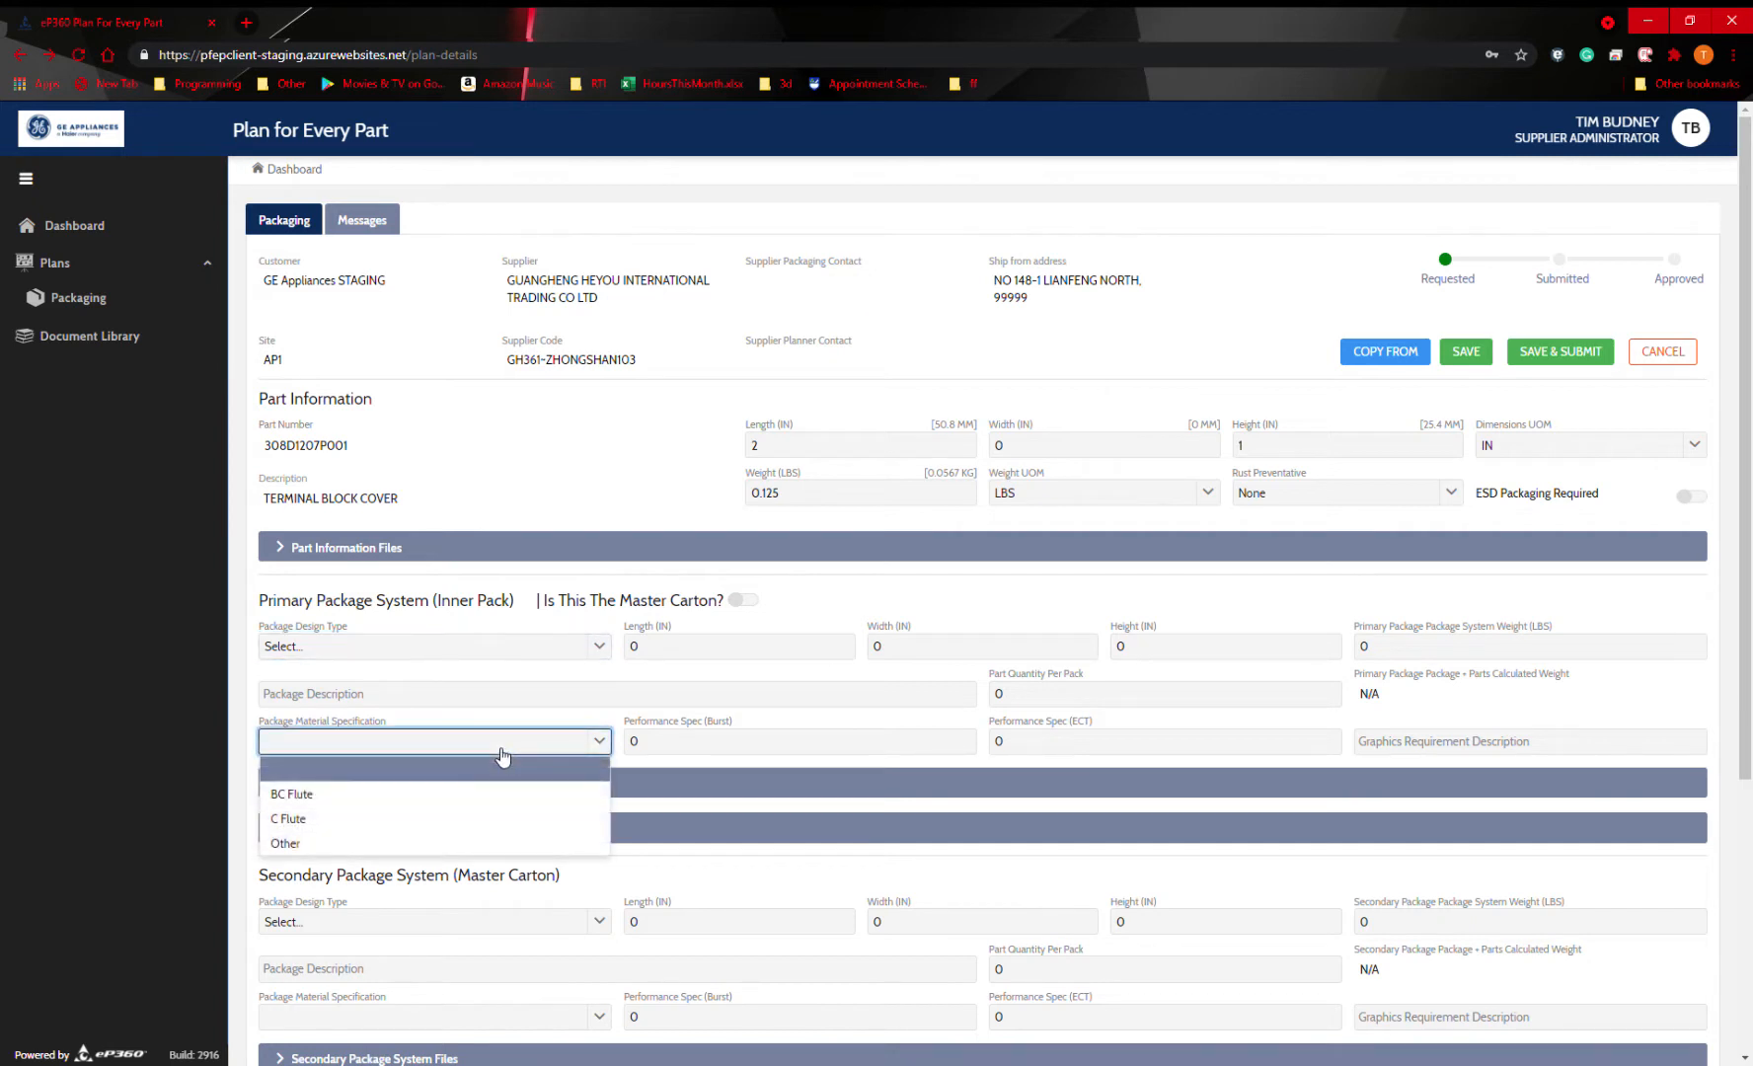
pyautogui.click(434, 757)
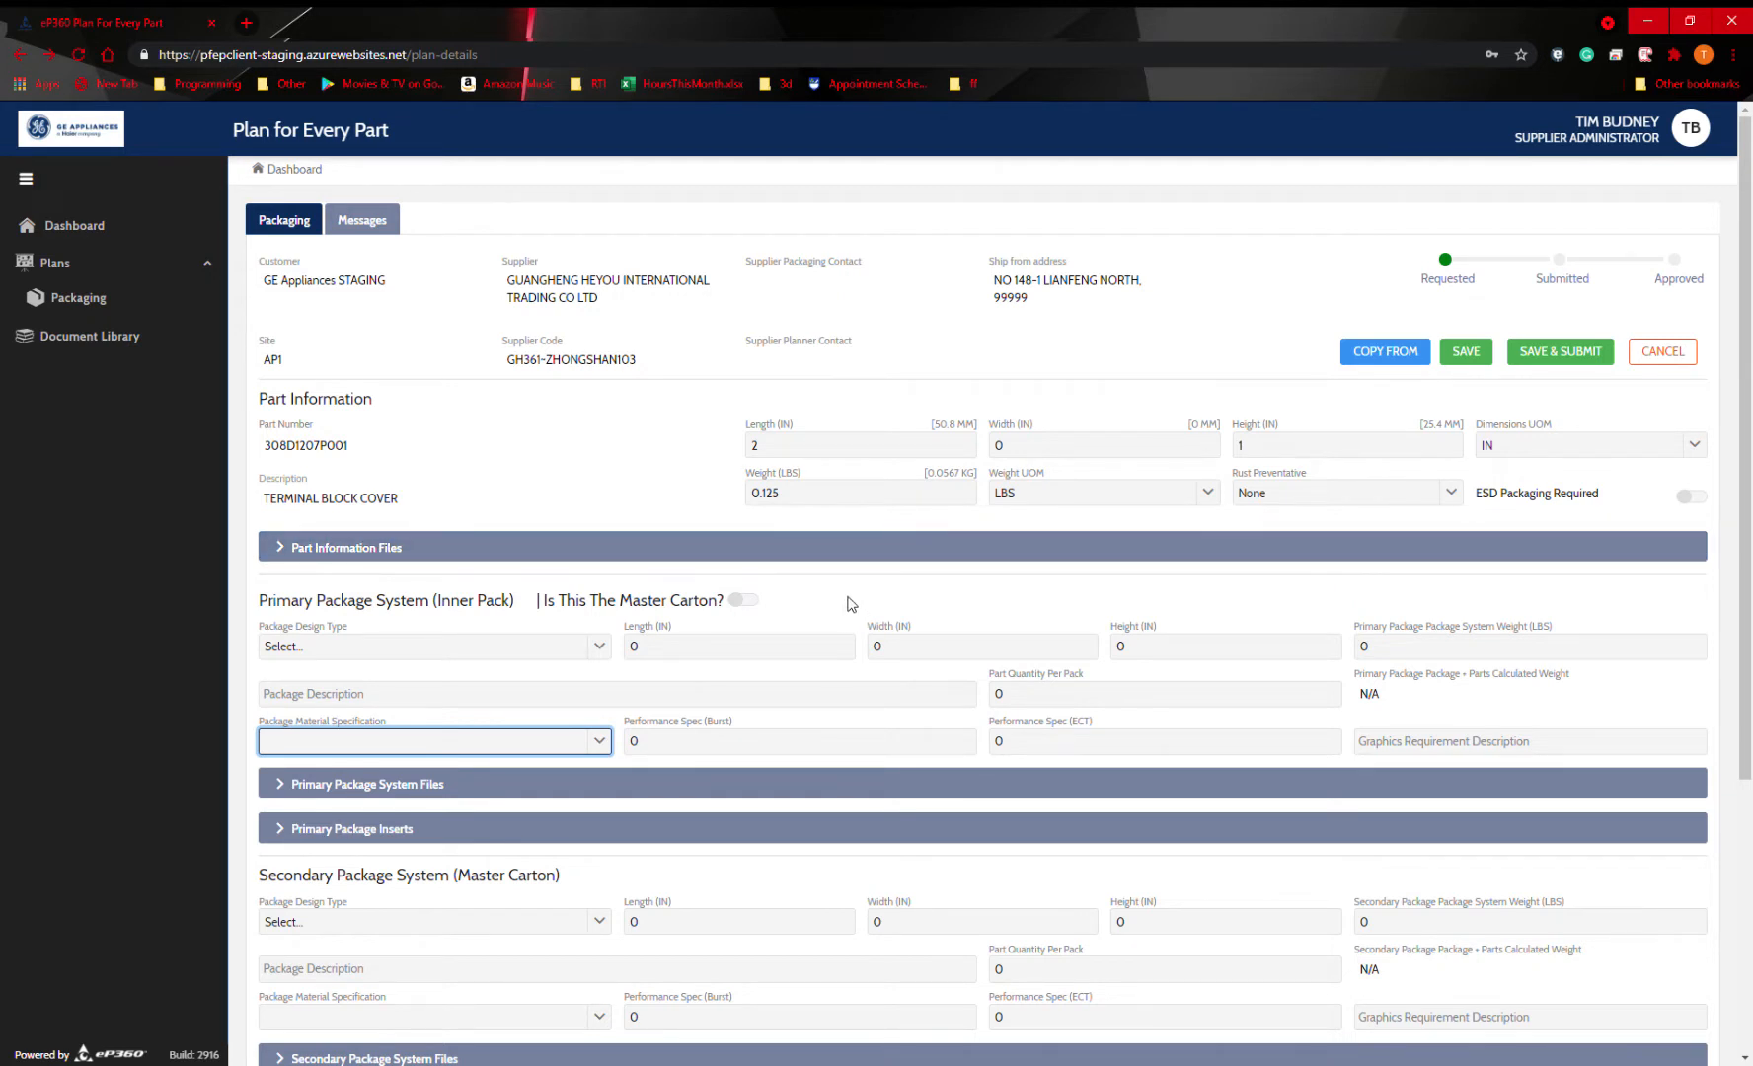
pyautogui.click(606, 430)
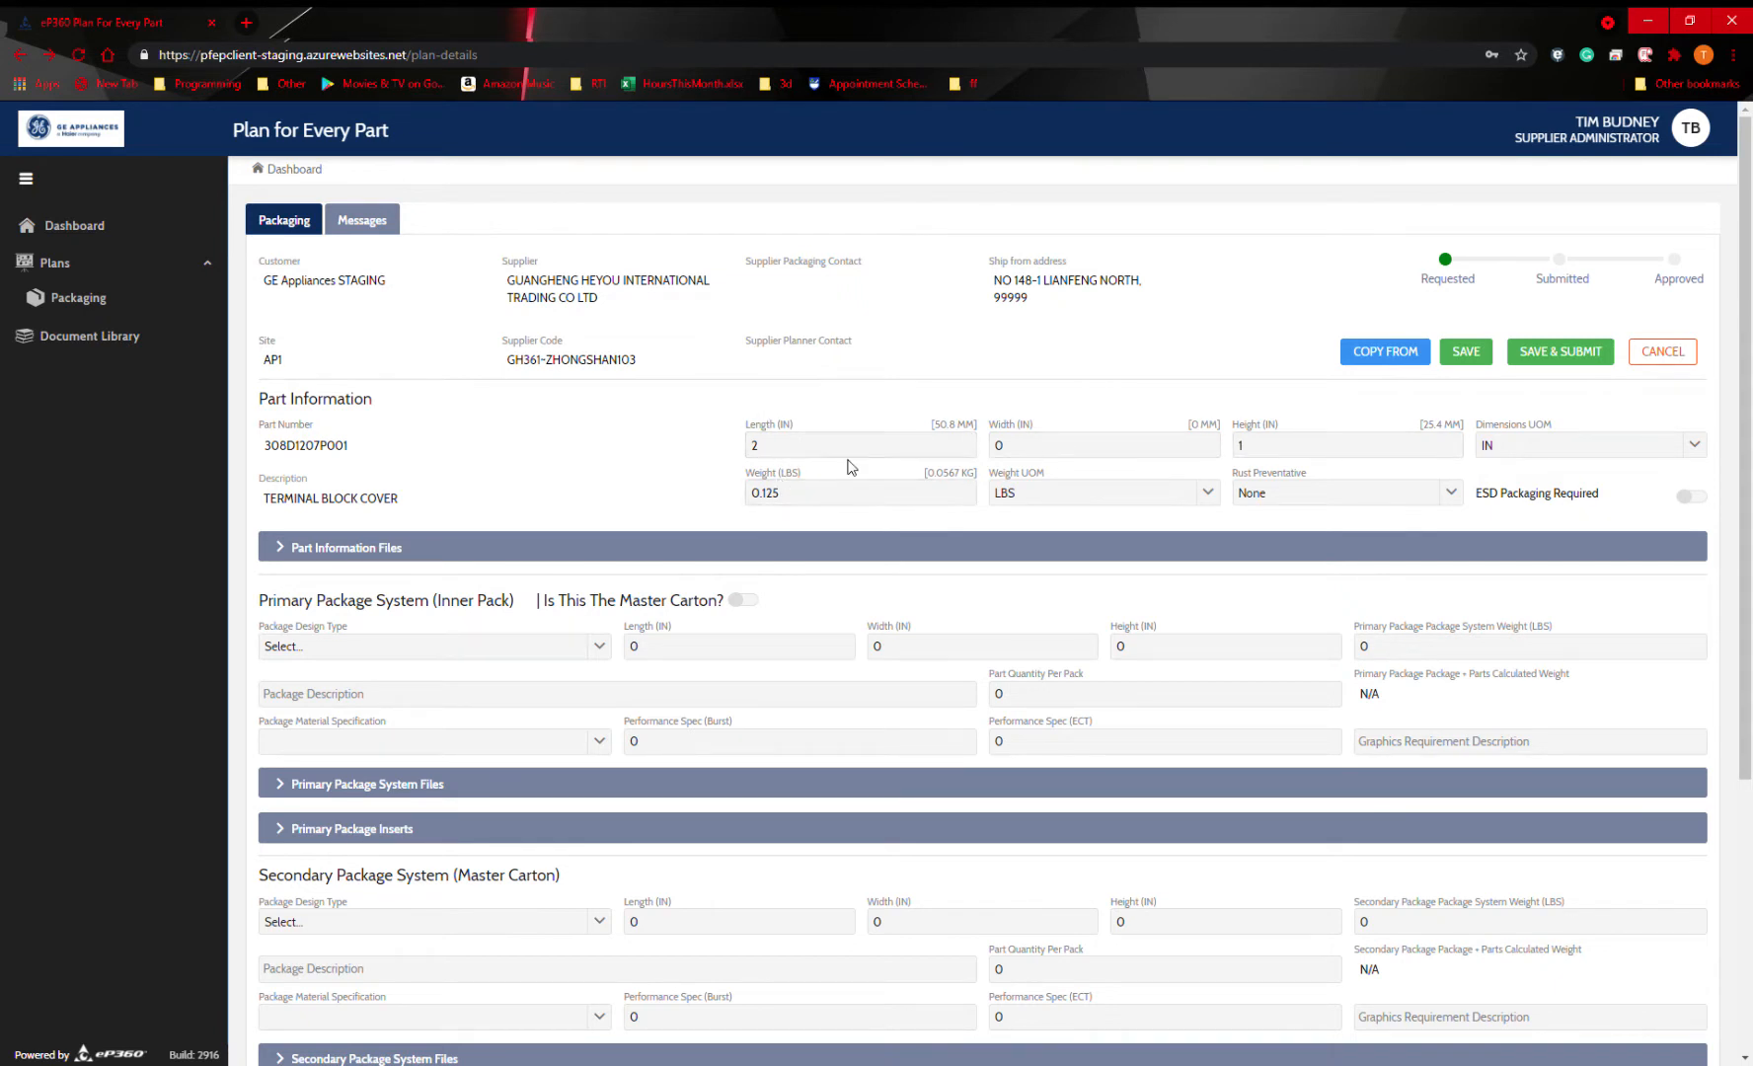
# Look over the packaging plan form from the part information through to the weight validation section.
pyautogui.scroll(-4, 908, 693)
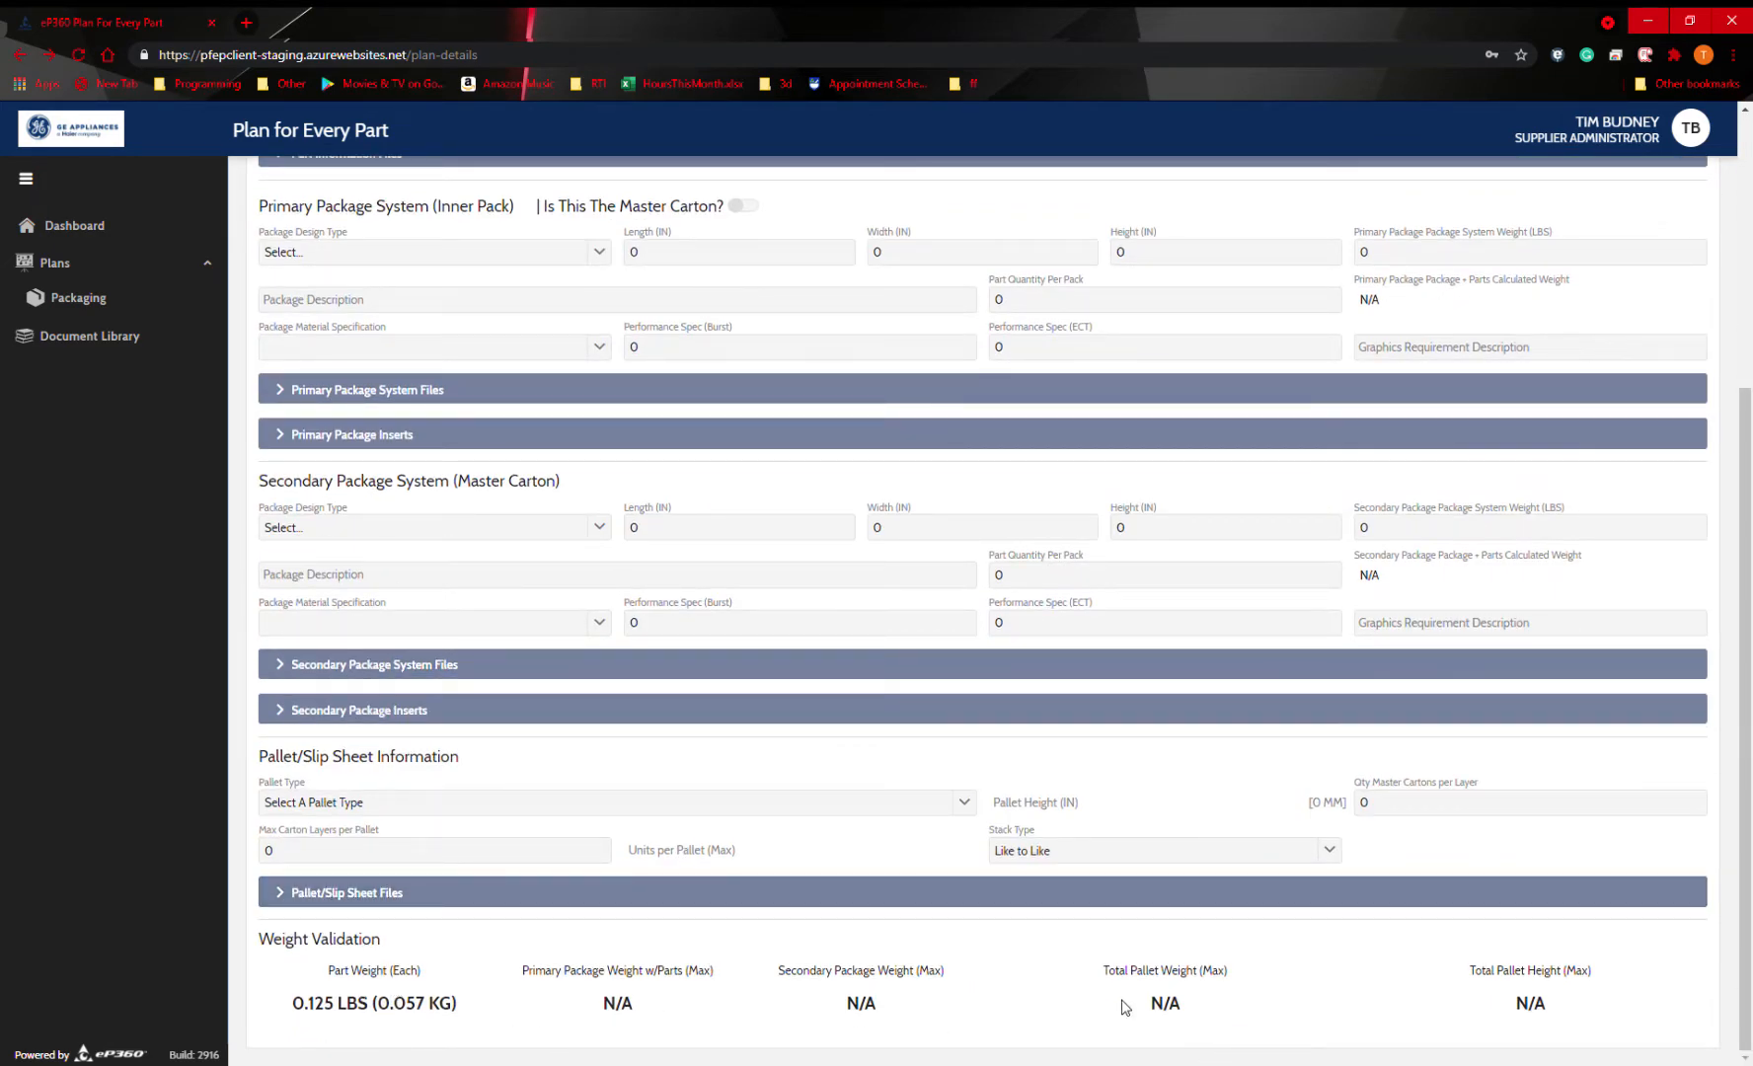
pyautogui.scroll(5, 1315, 995)
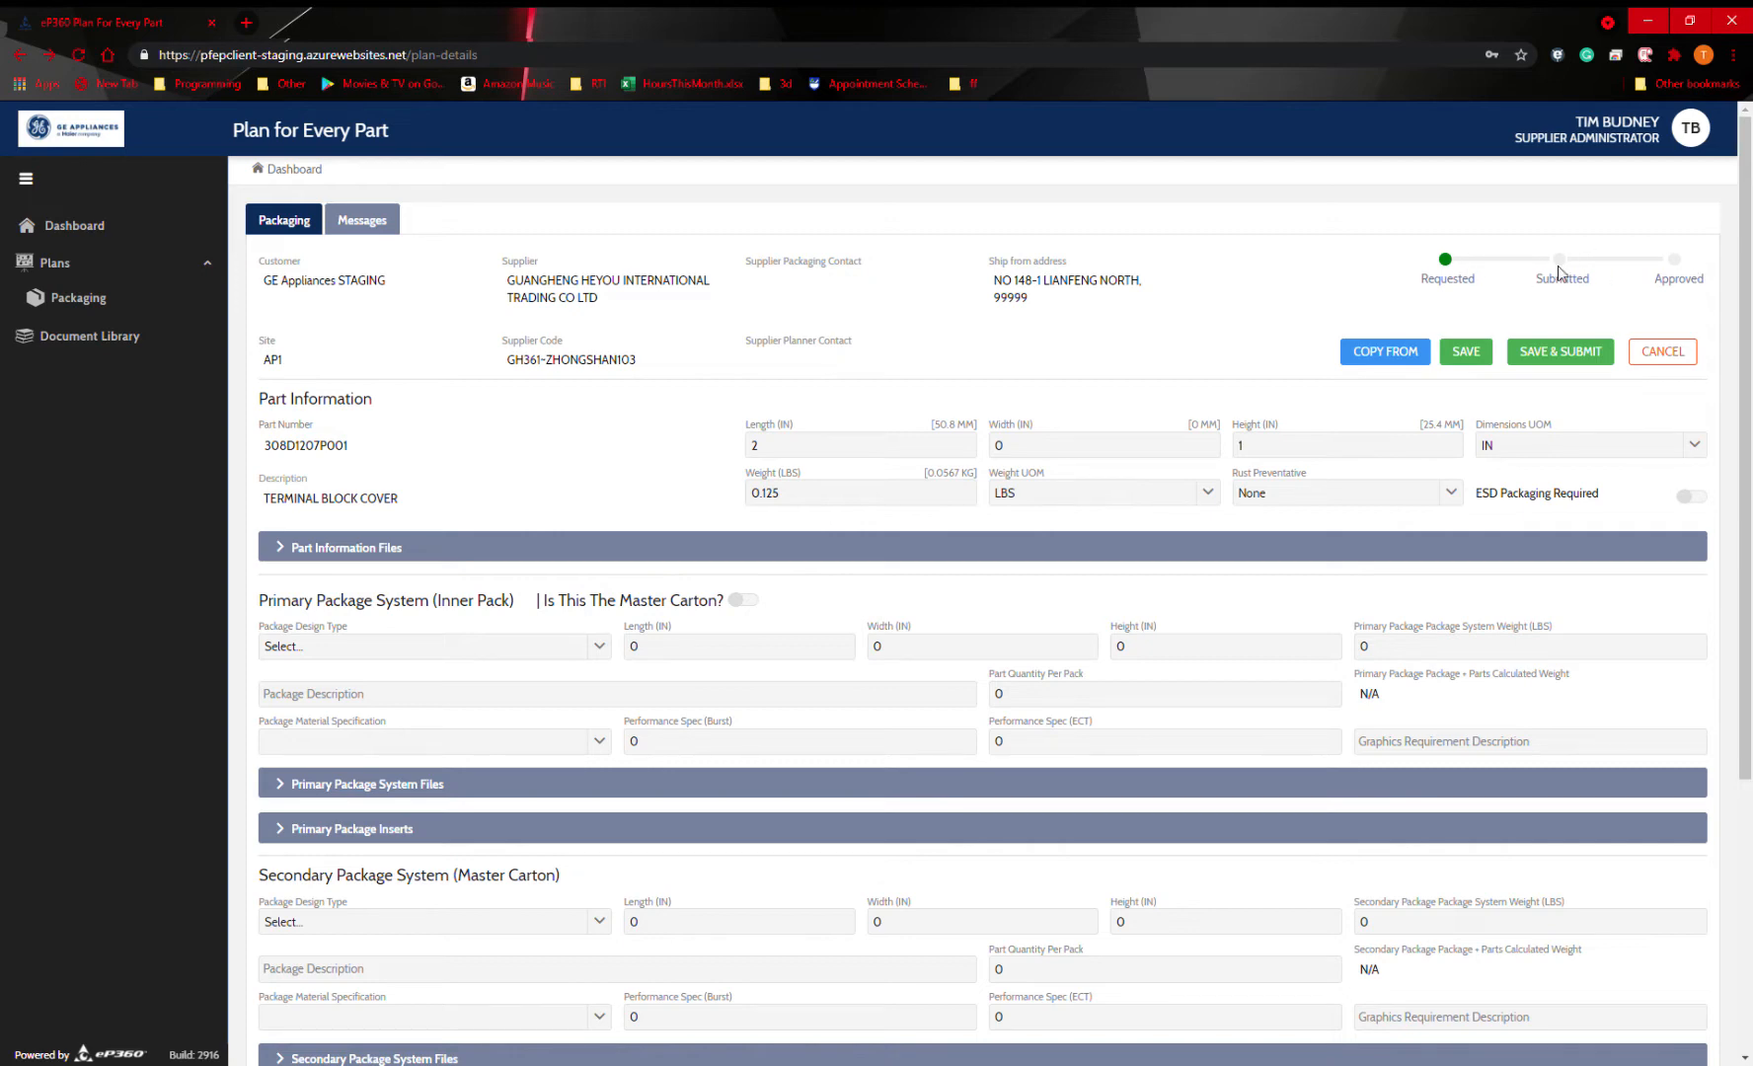
pyautogui.scroll(-1, 1161, 382)
pyautogui.scroll(1, 1150, 444)
pyautogui.scroll(-2, 1010, 614)
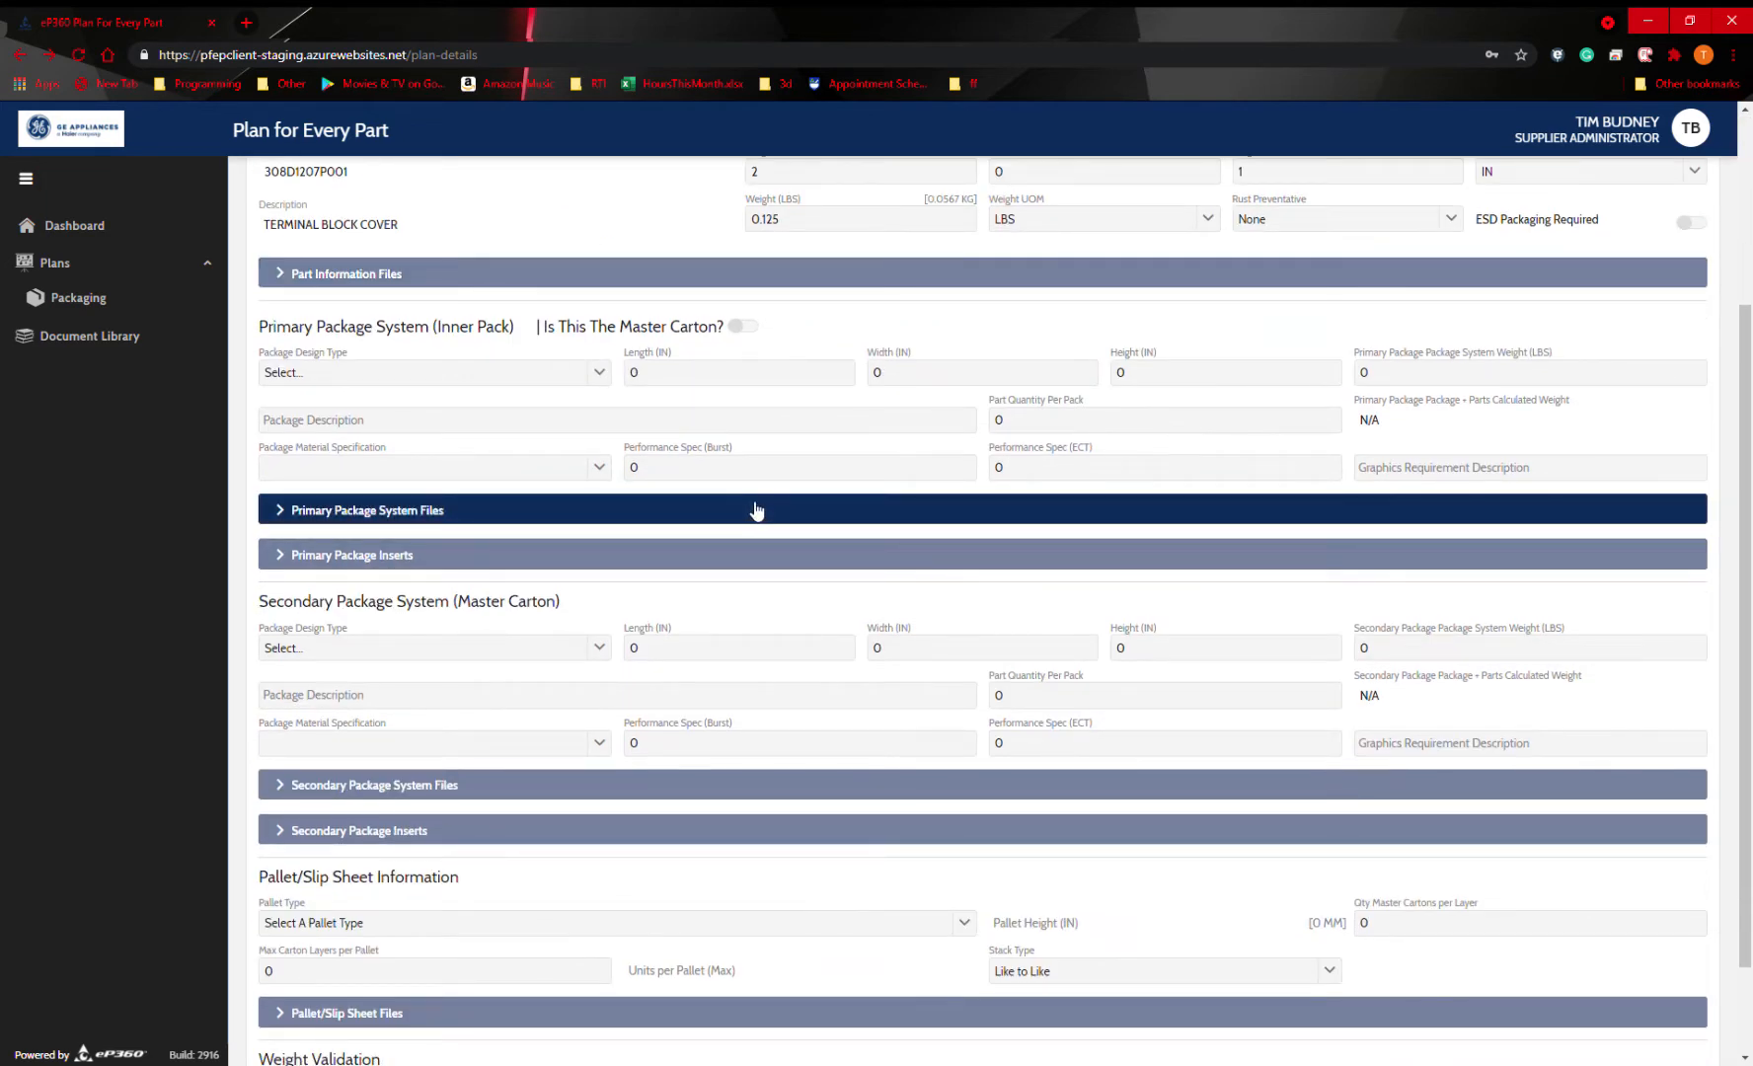
pyautogui.scroll(1, 770, 486)
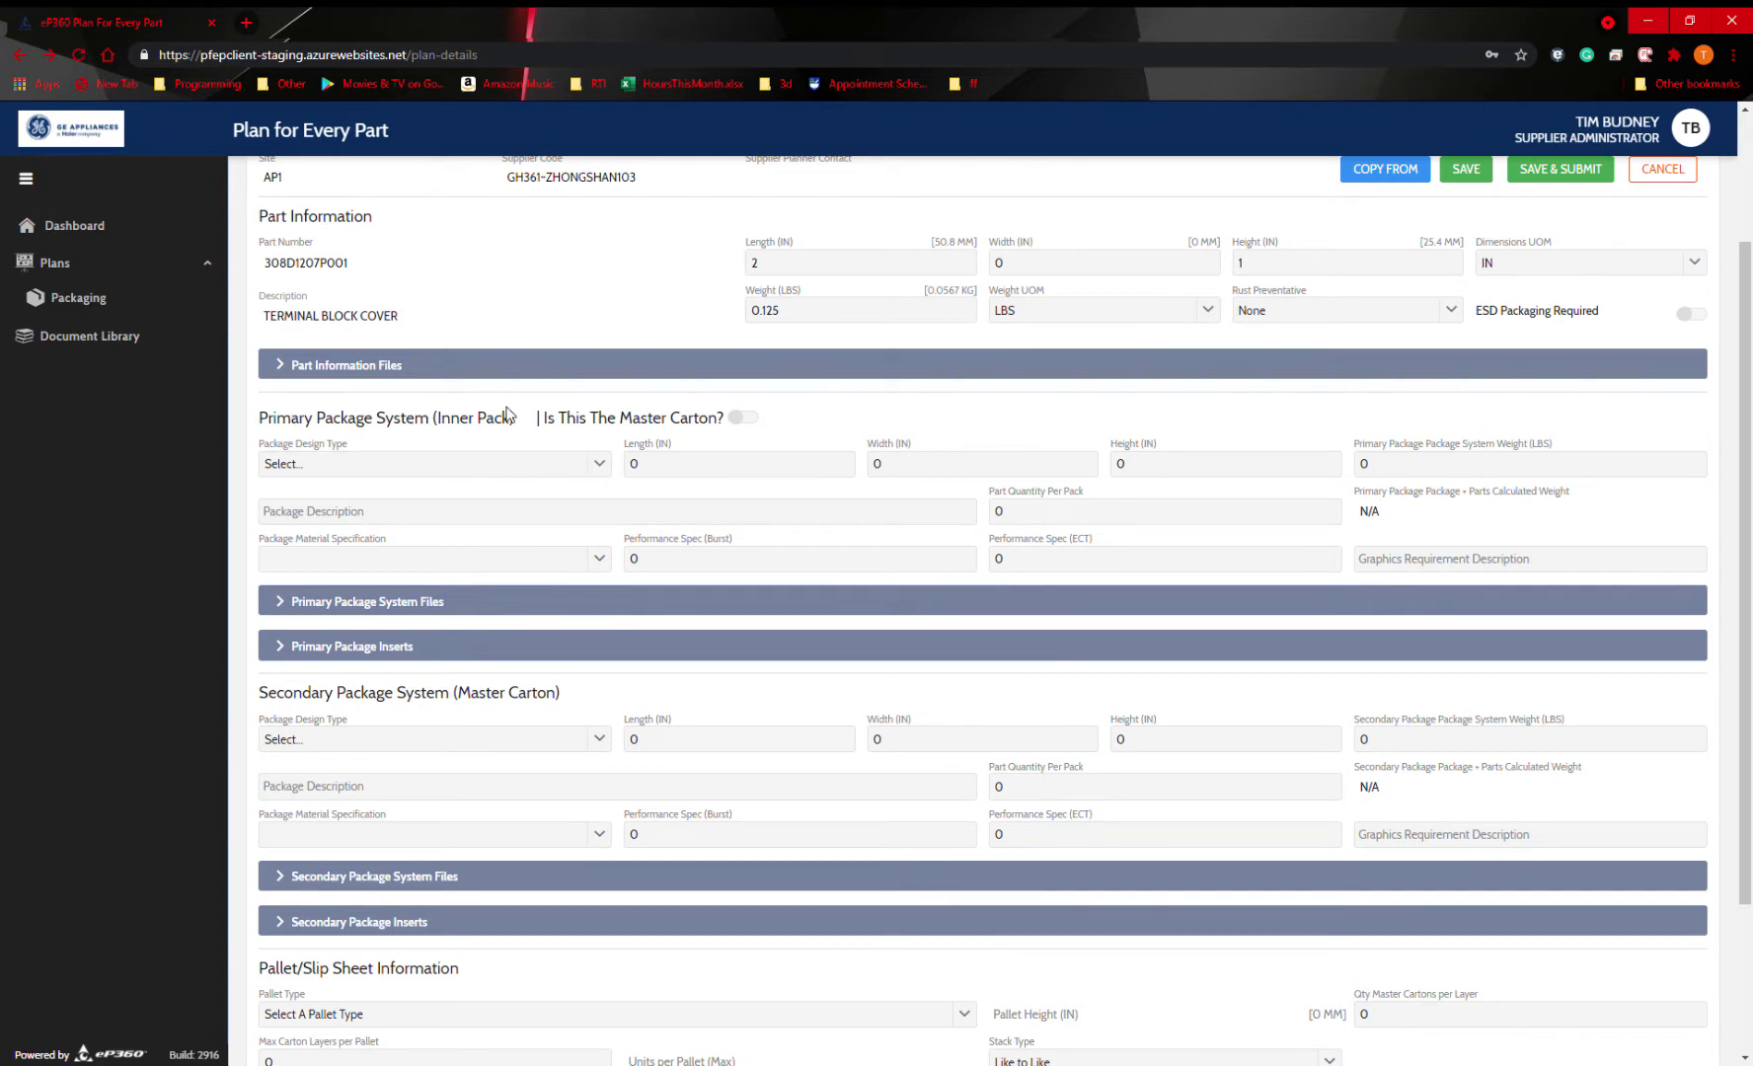
# Try marking the primary package system as the master carton, and revert the setting.
pyautogui.click(742, 421)
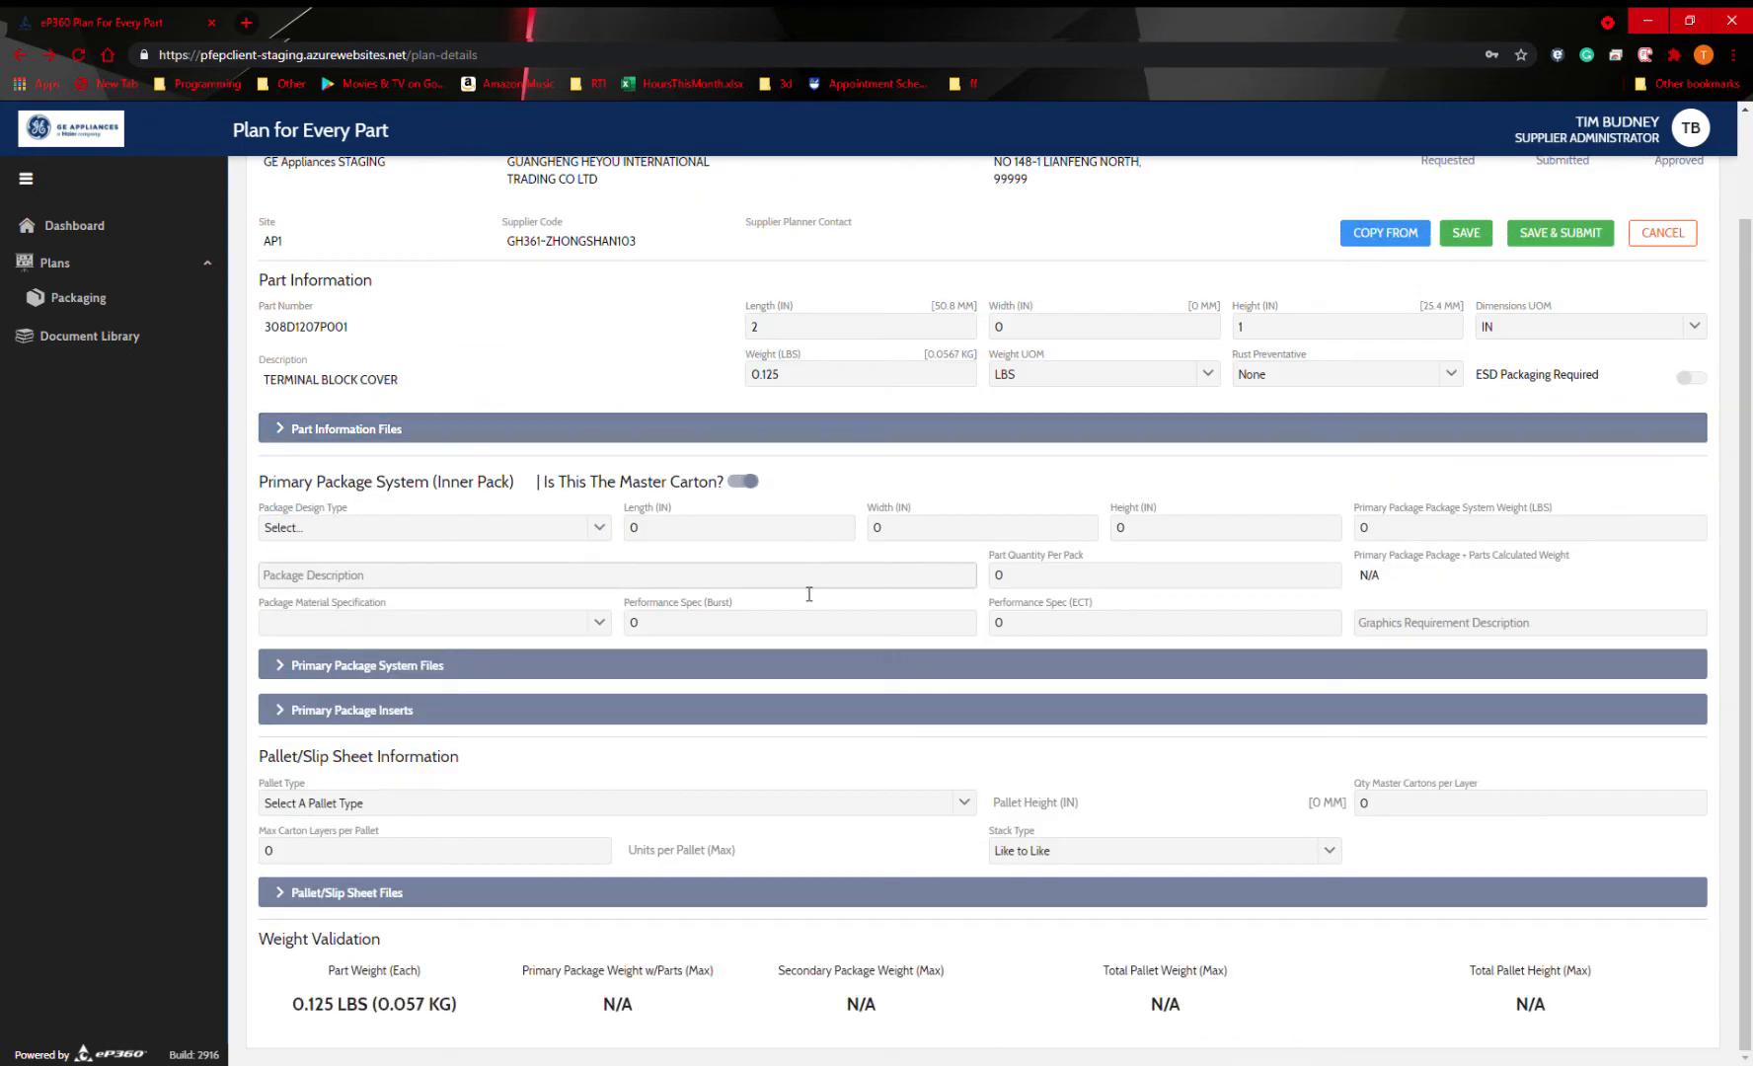
pyautogui.click(750, 483)
pyautogui.scroll(-1, 776, 483)
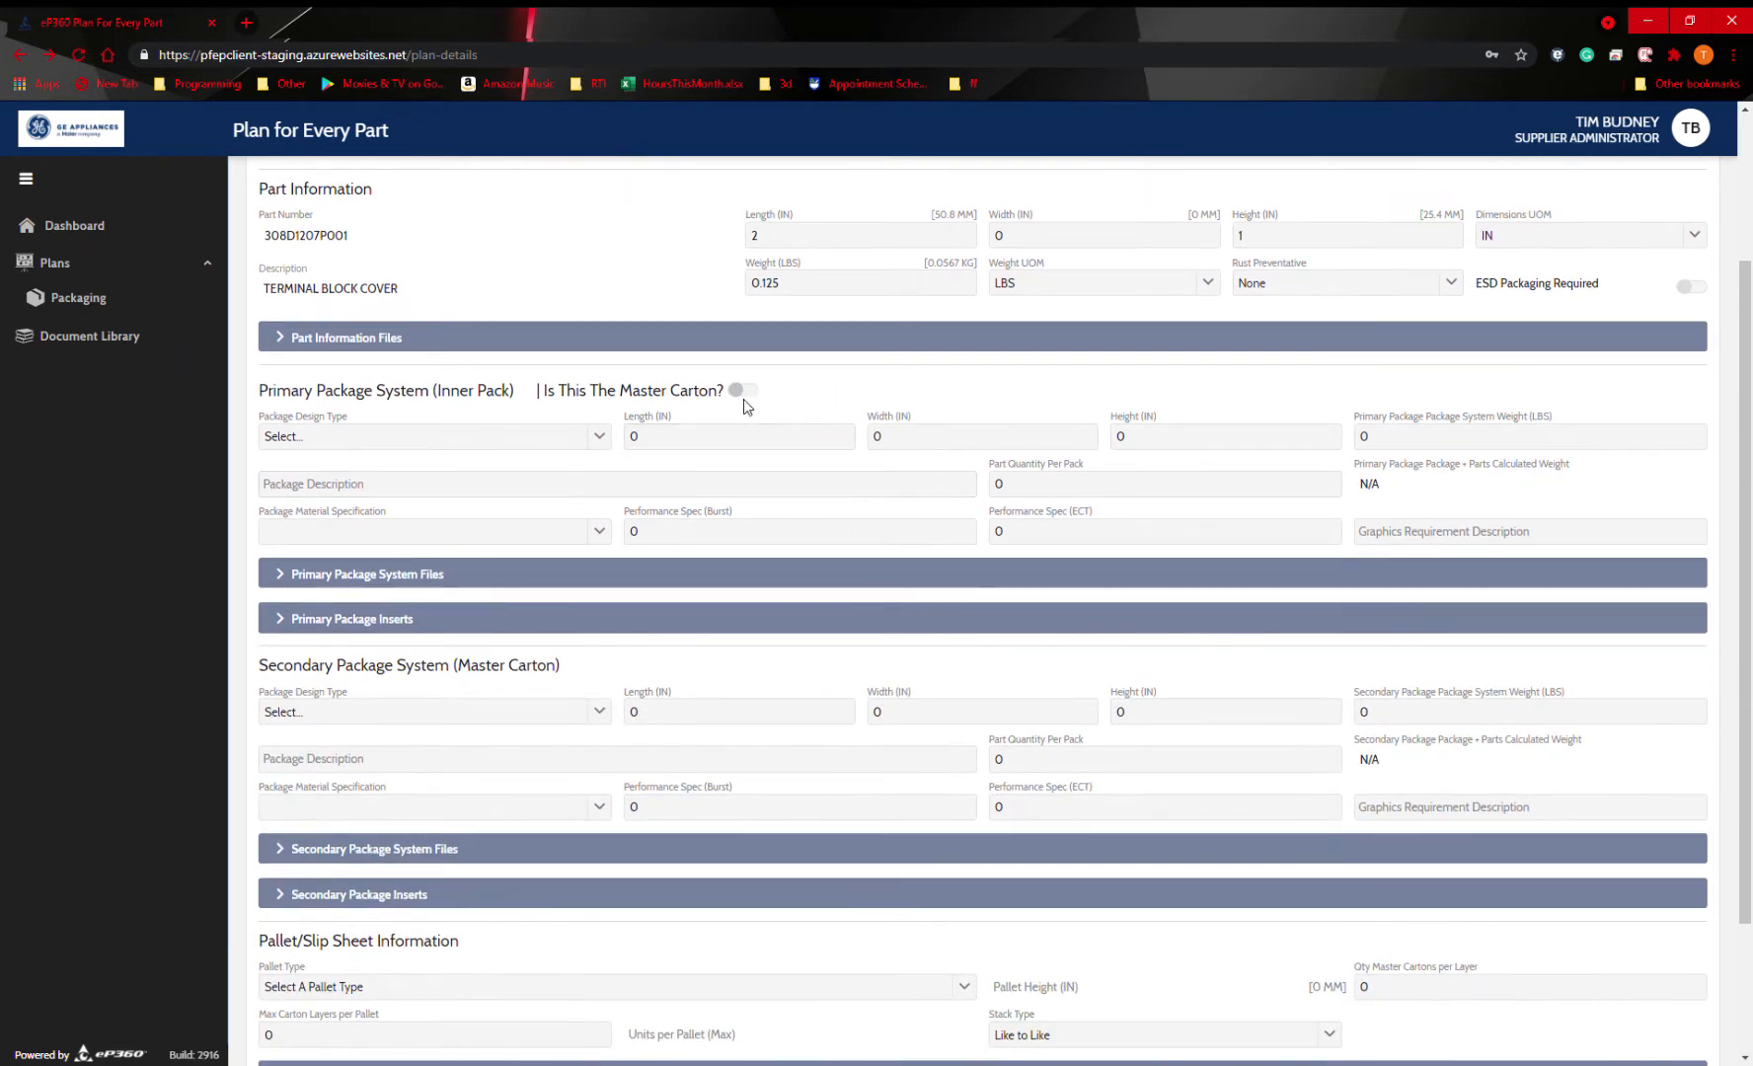
pyautogui.moveTo(259, 669); pyautogui.dragTo(584, 679)
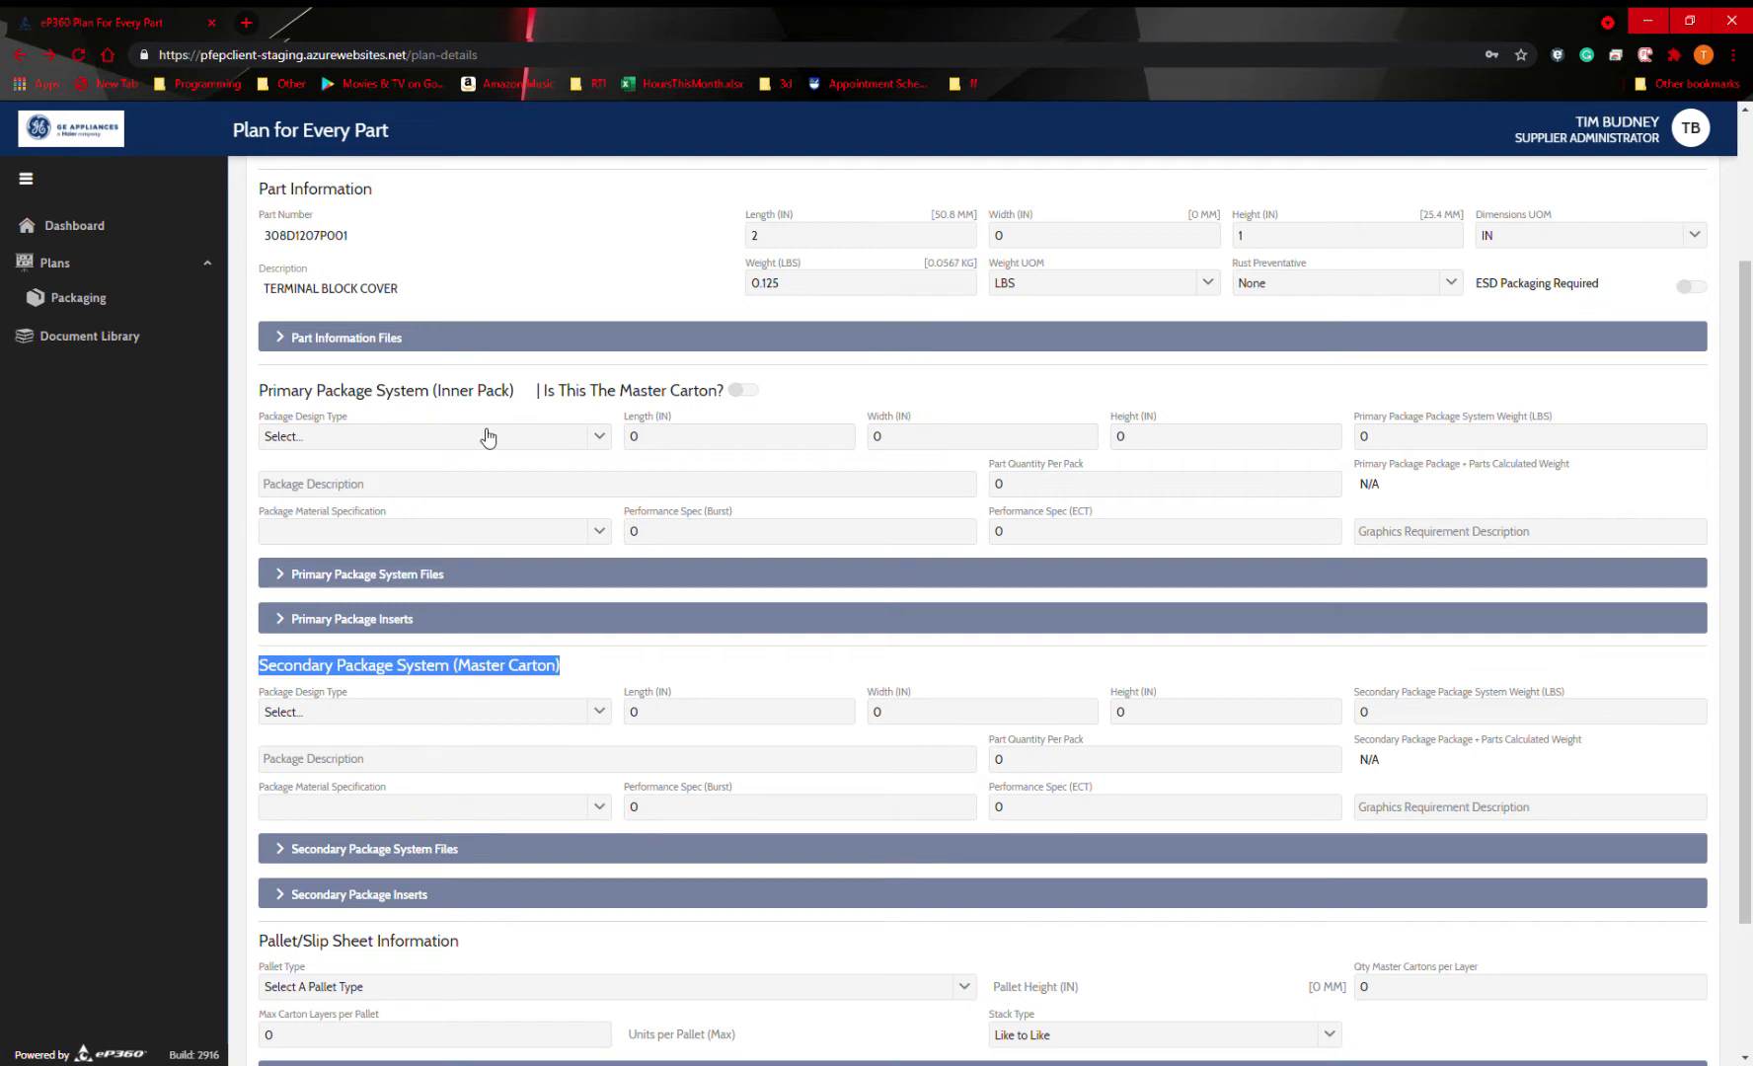
pyautogui.moveTo(356, 391); pyautogui.dragTo(528, 391)
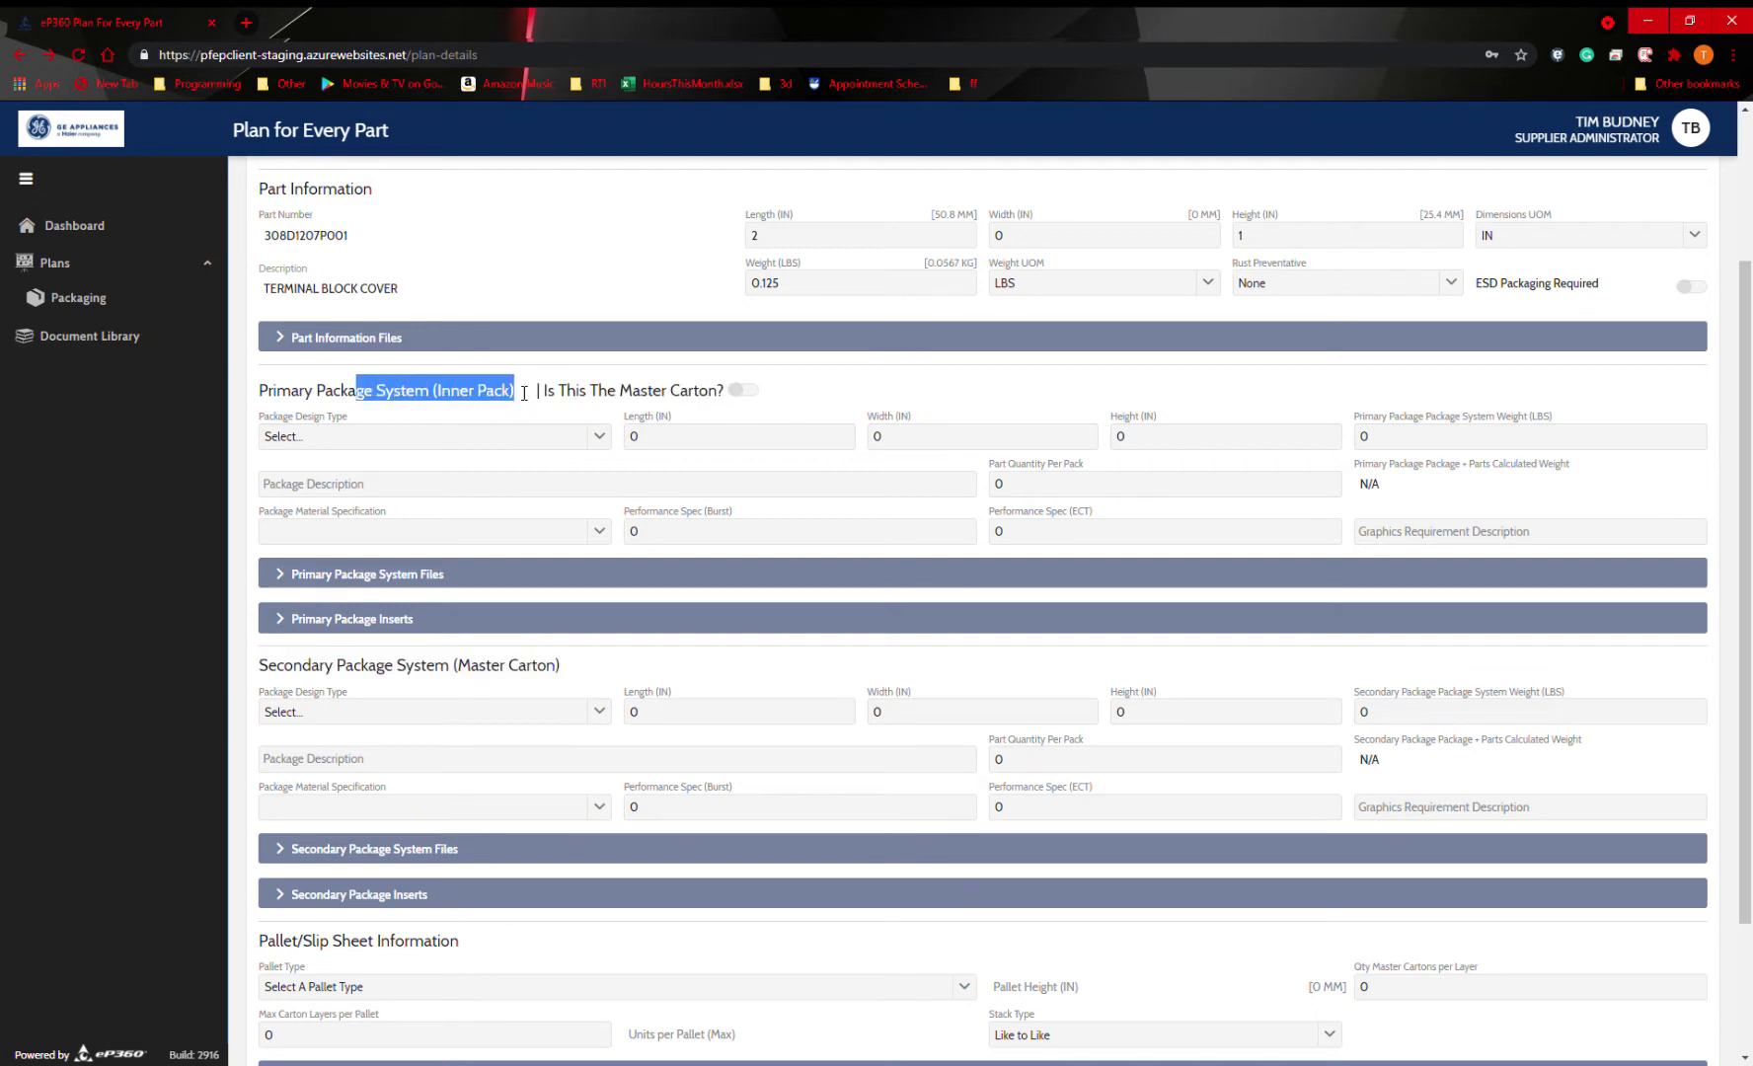
pyautogui.moveTo(570, 669); pyautogui.dragTo(259, 669)
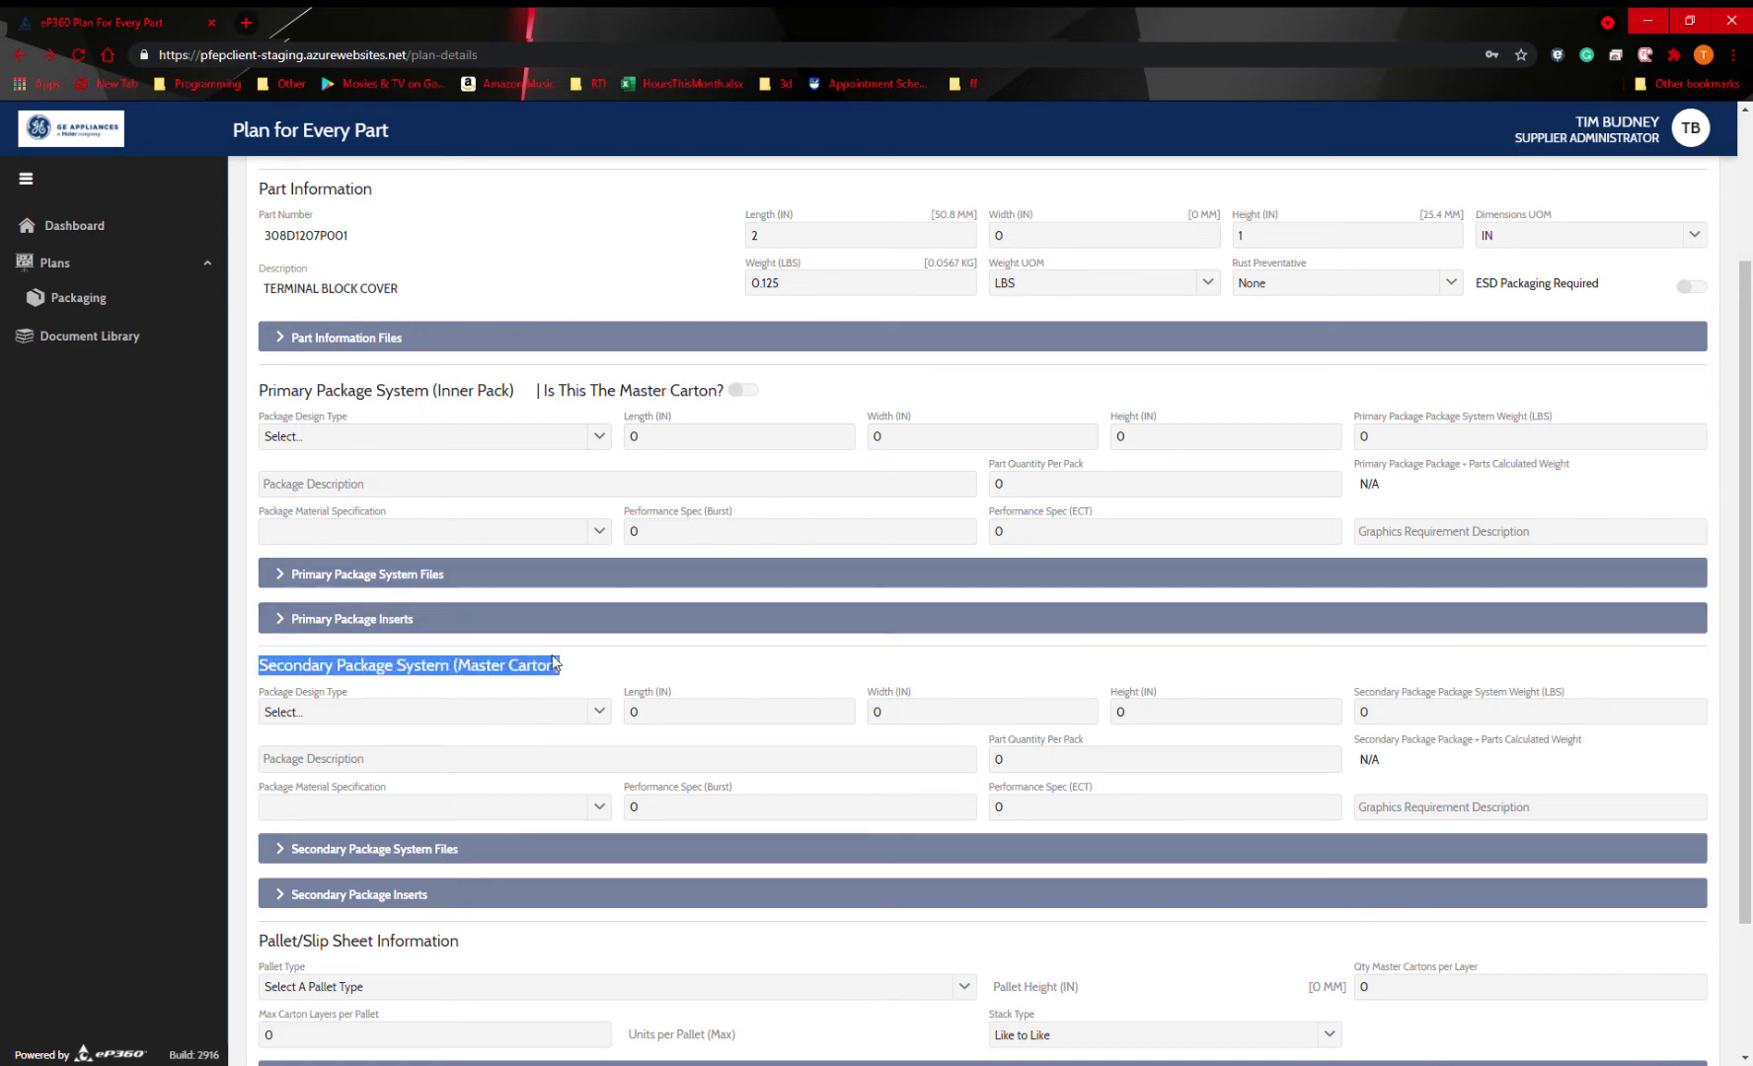
# Set the primary package system's length, width and height to 1 inch each.
pyautogui.scroll(1, 469, 426)
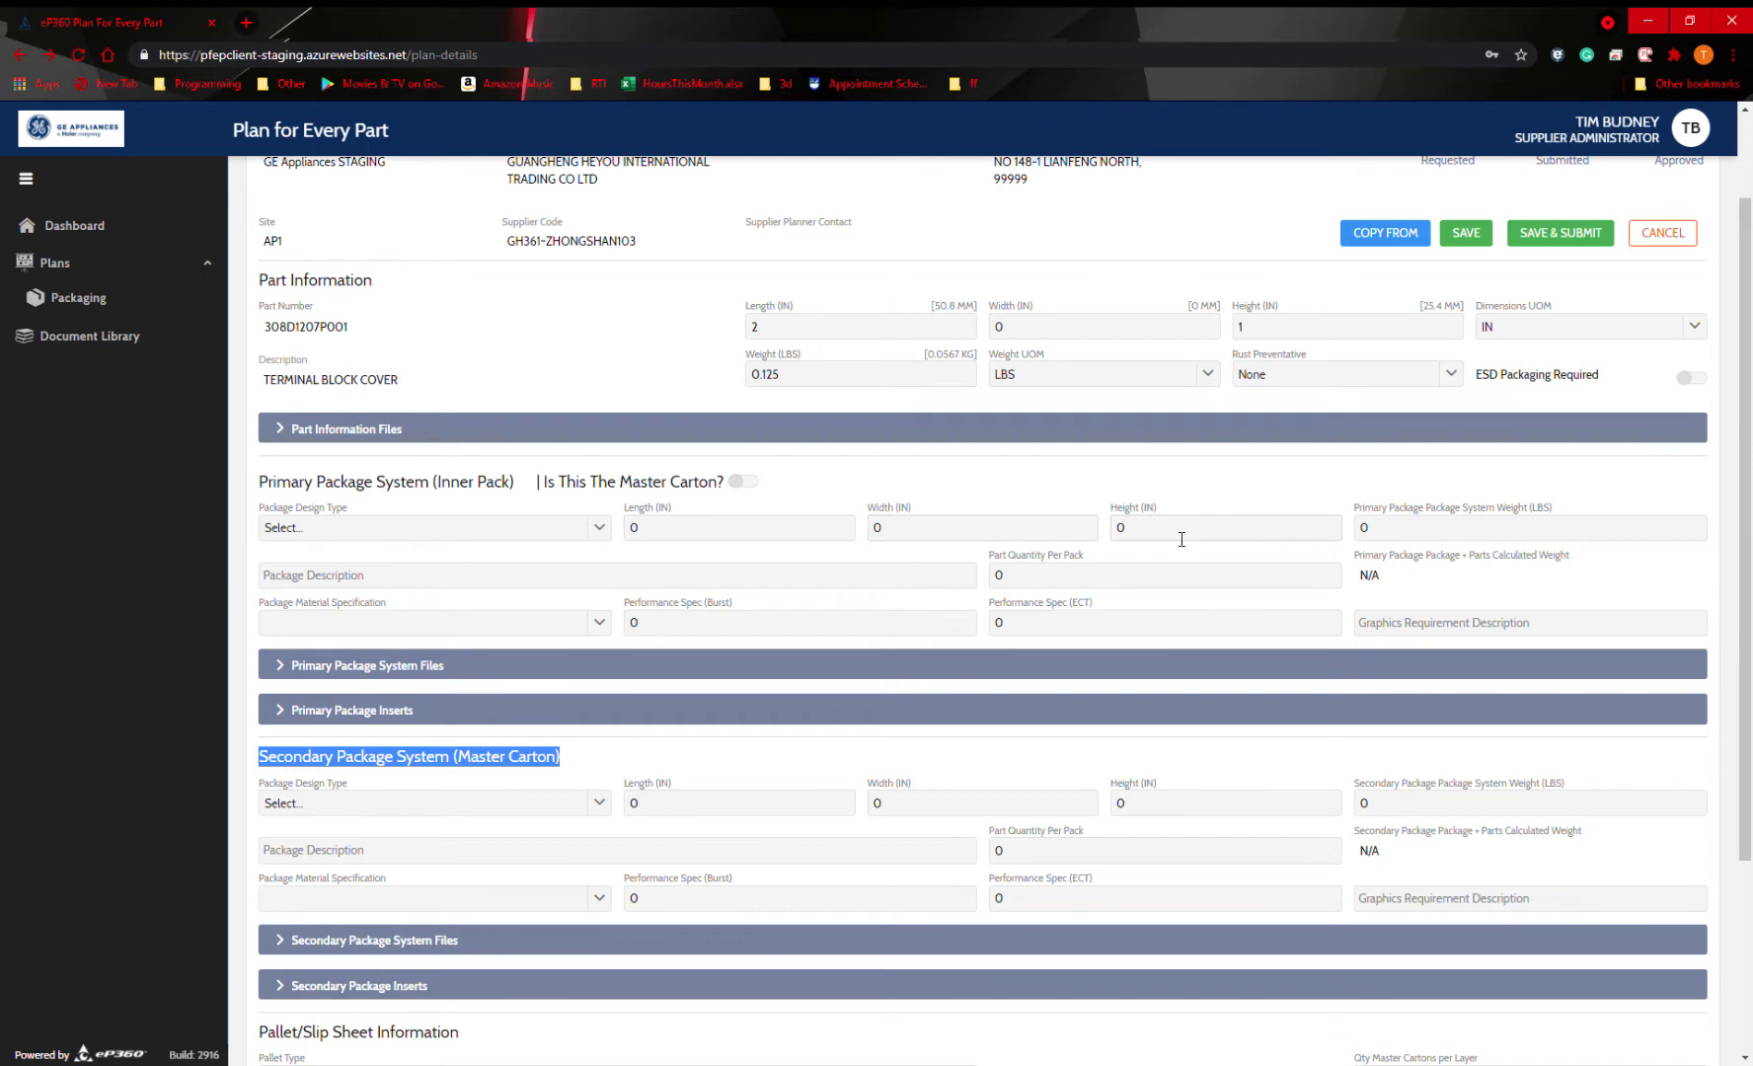
pyautogui.click(720, 538)
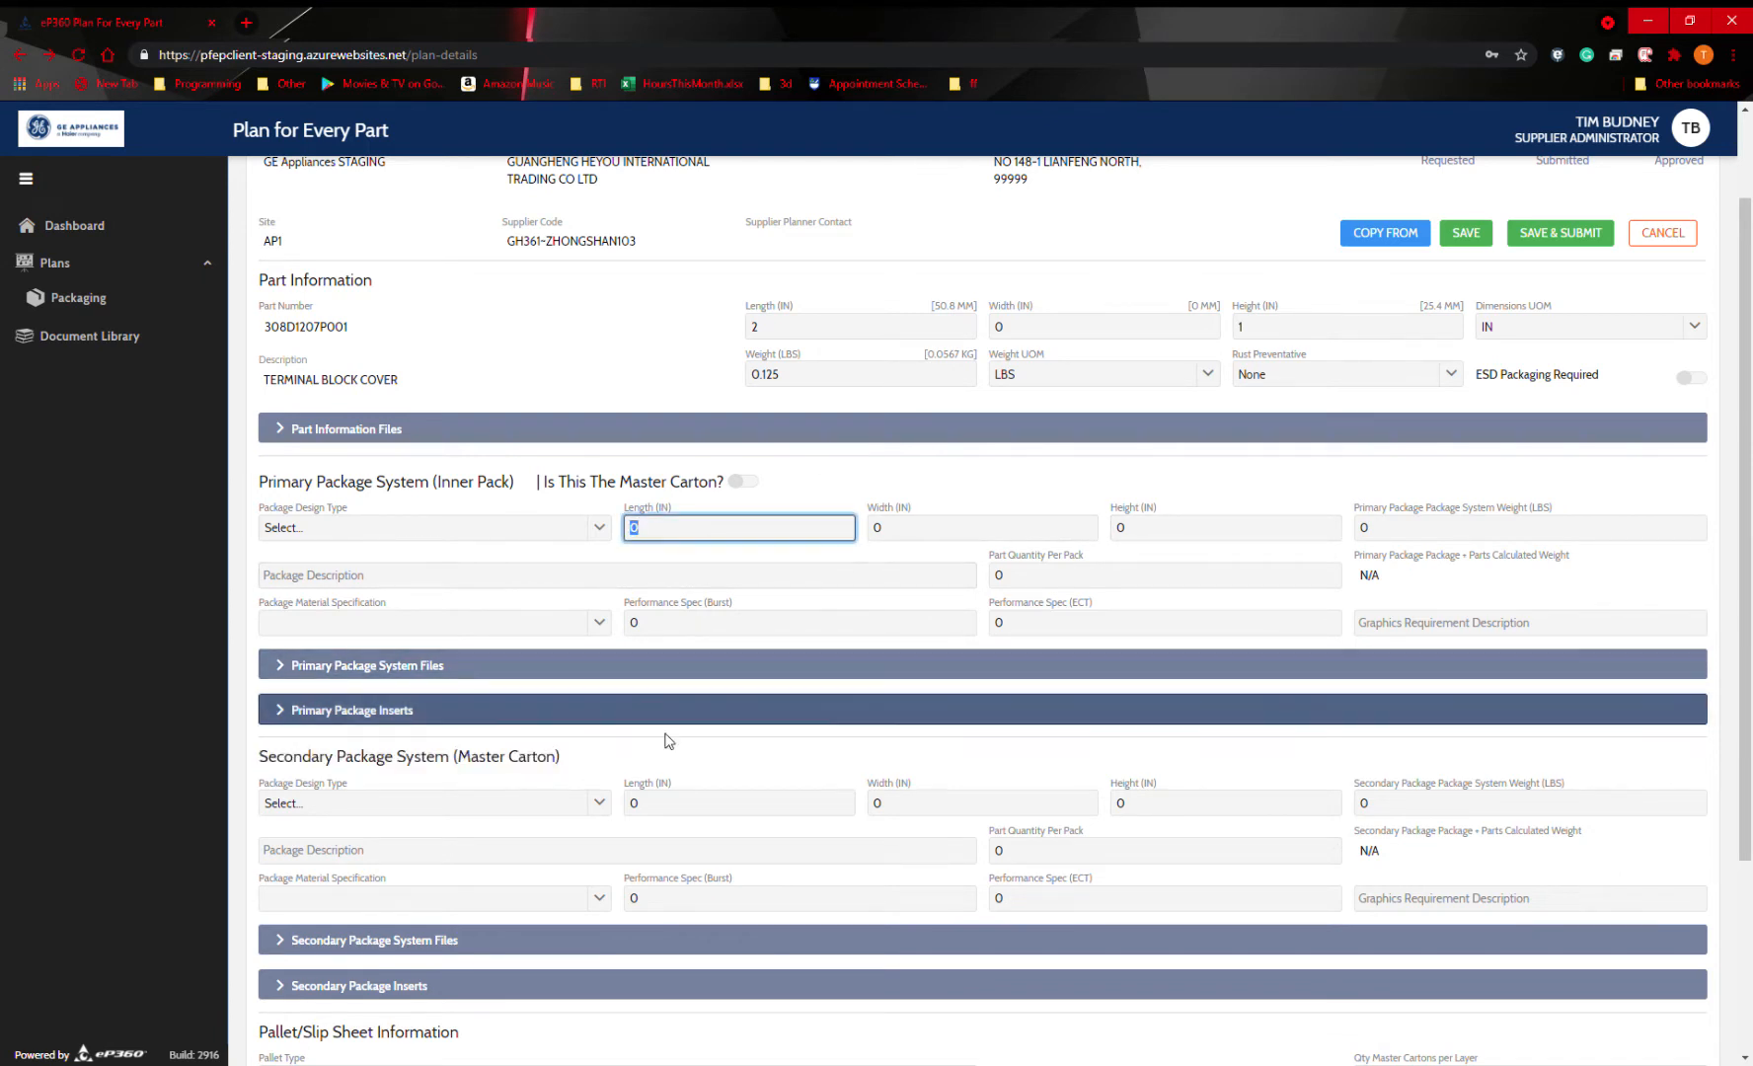
pyautogui.write('1')
pyautogui.press('Tab')
pyautogui.write('1')
pyautogui.press('Tab')
pyautogui.write('1')
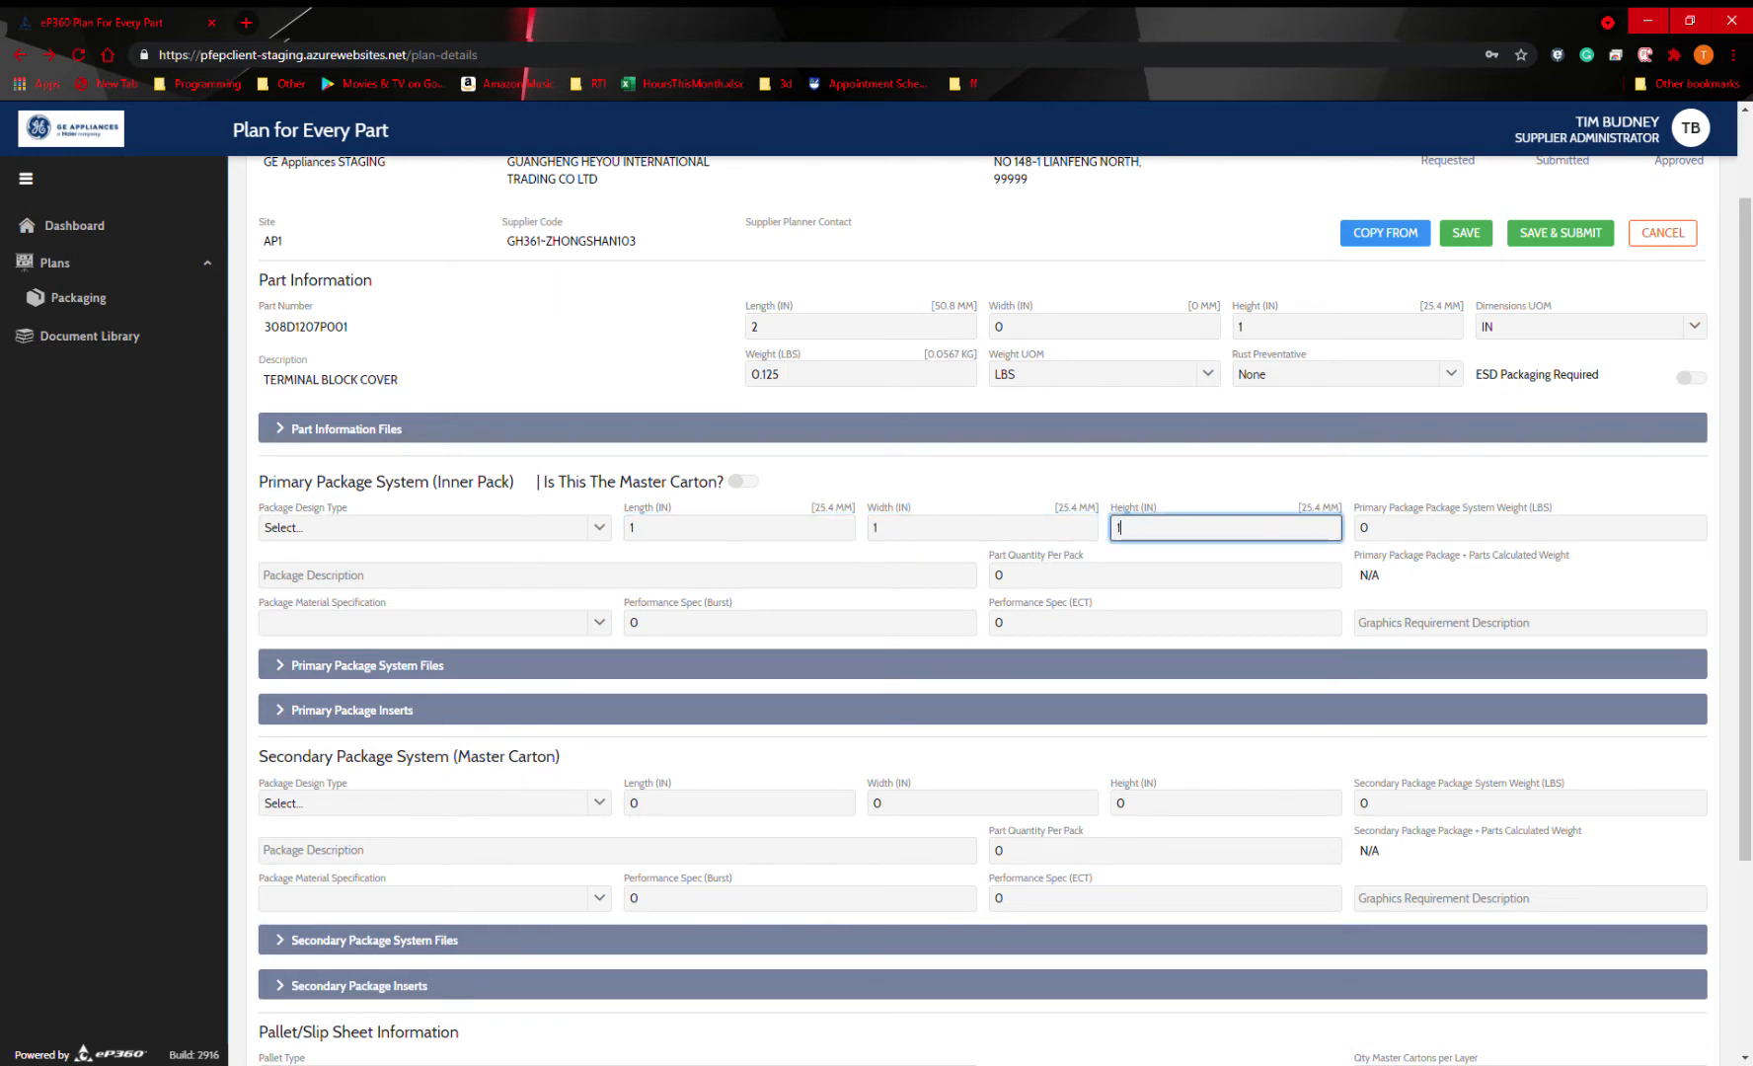
pyautogui.click(718, 533)
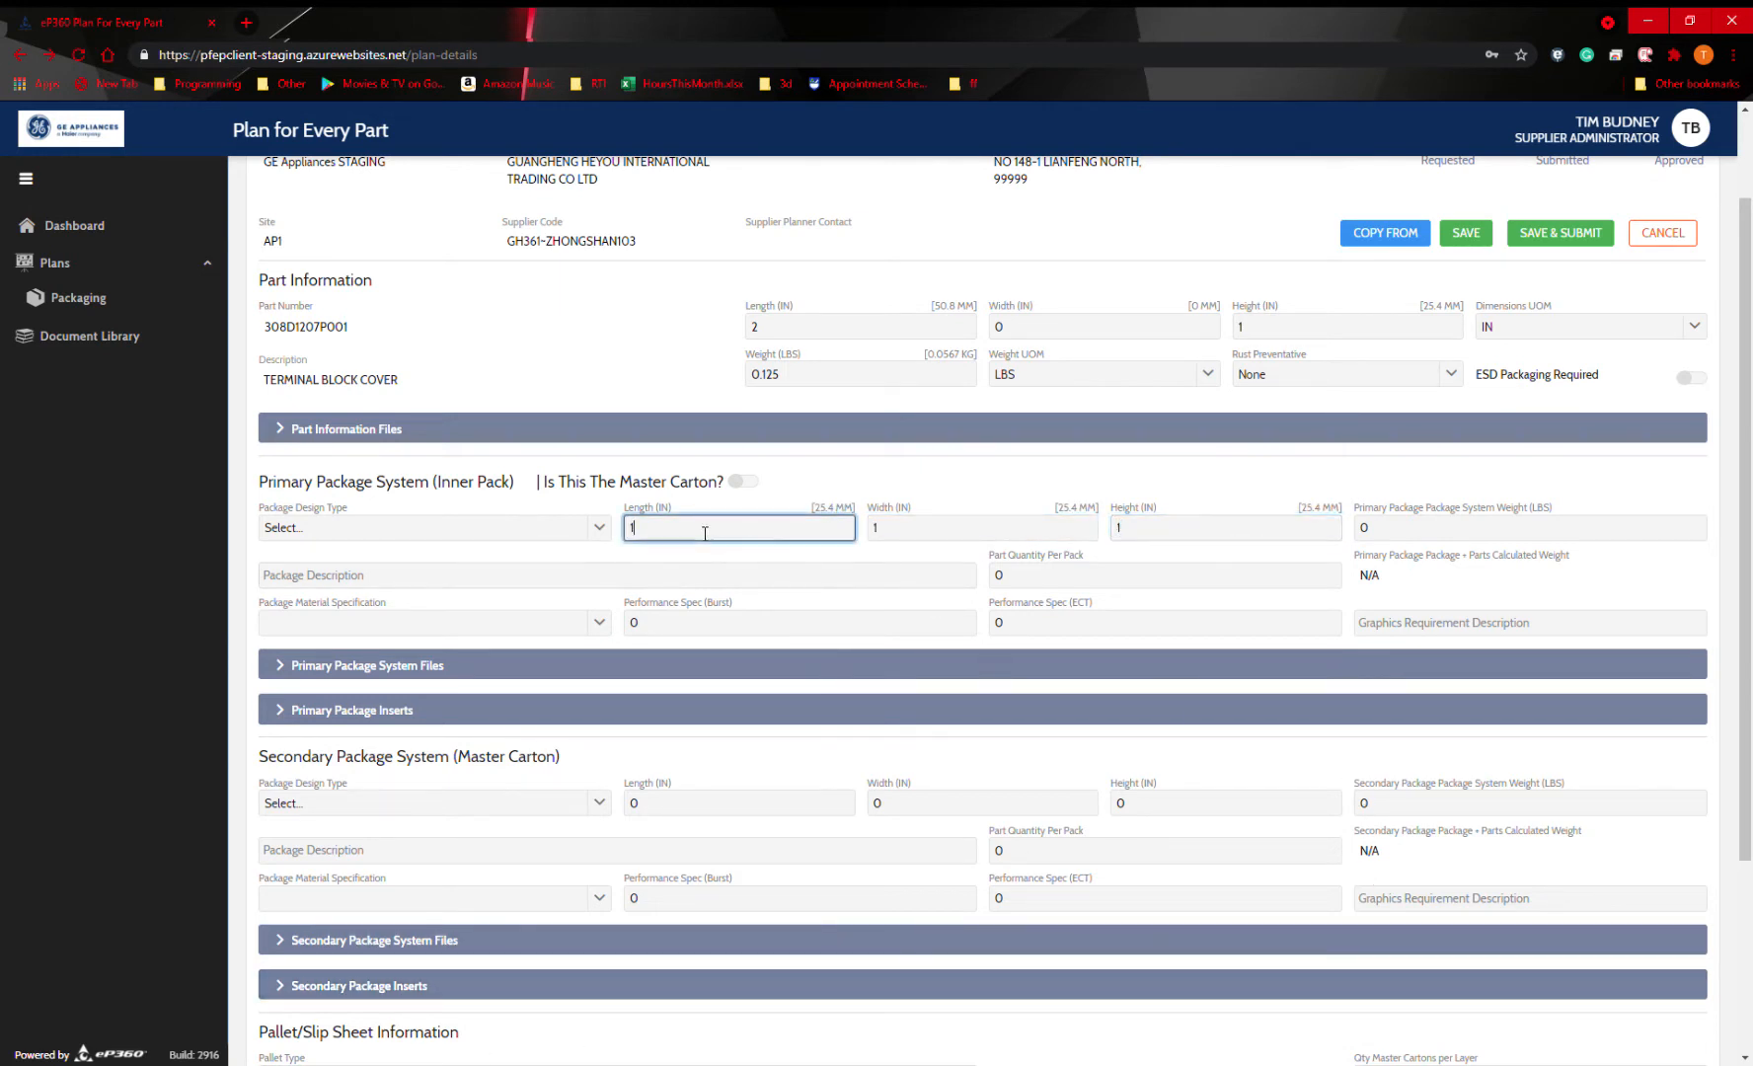
# Set the primary package system weight to 1 lb and its part quantity per pack to 5.
pyautogui.click(1479, 539)
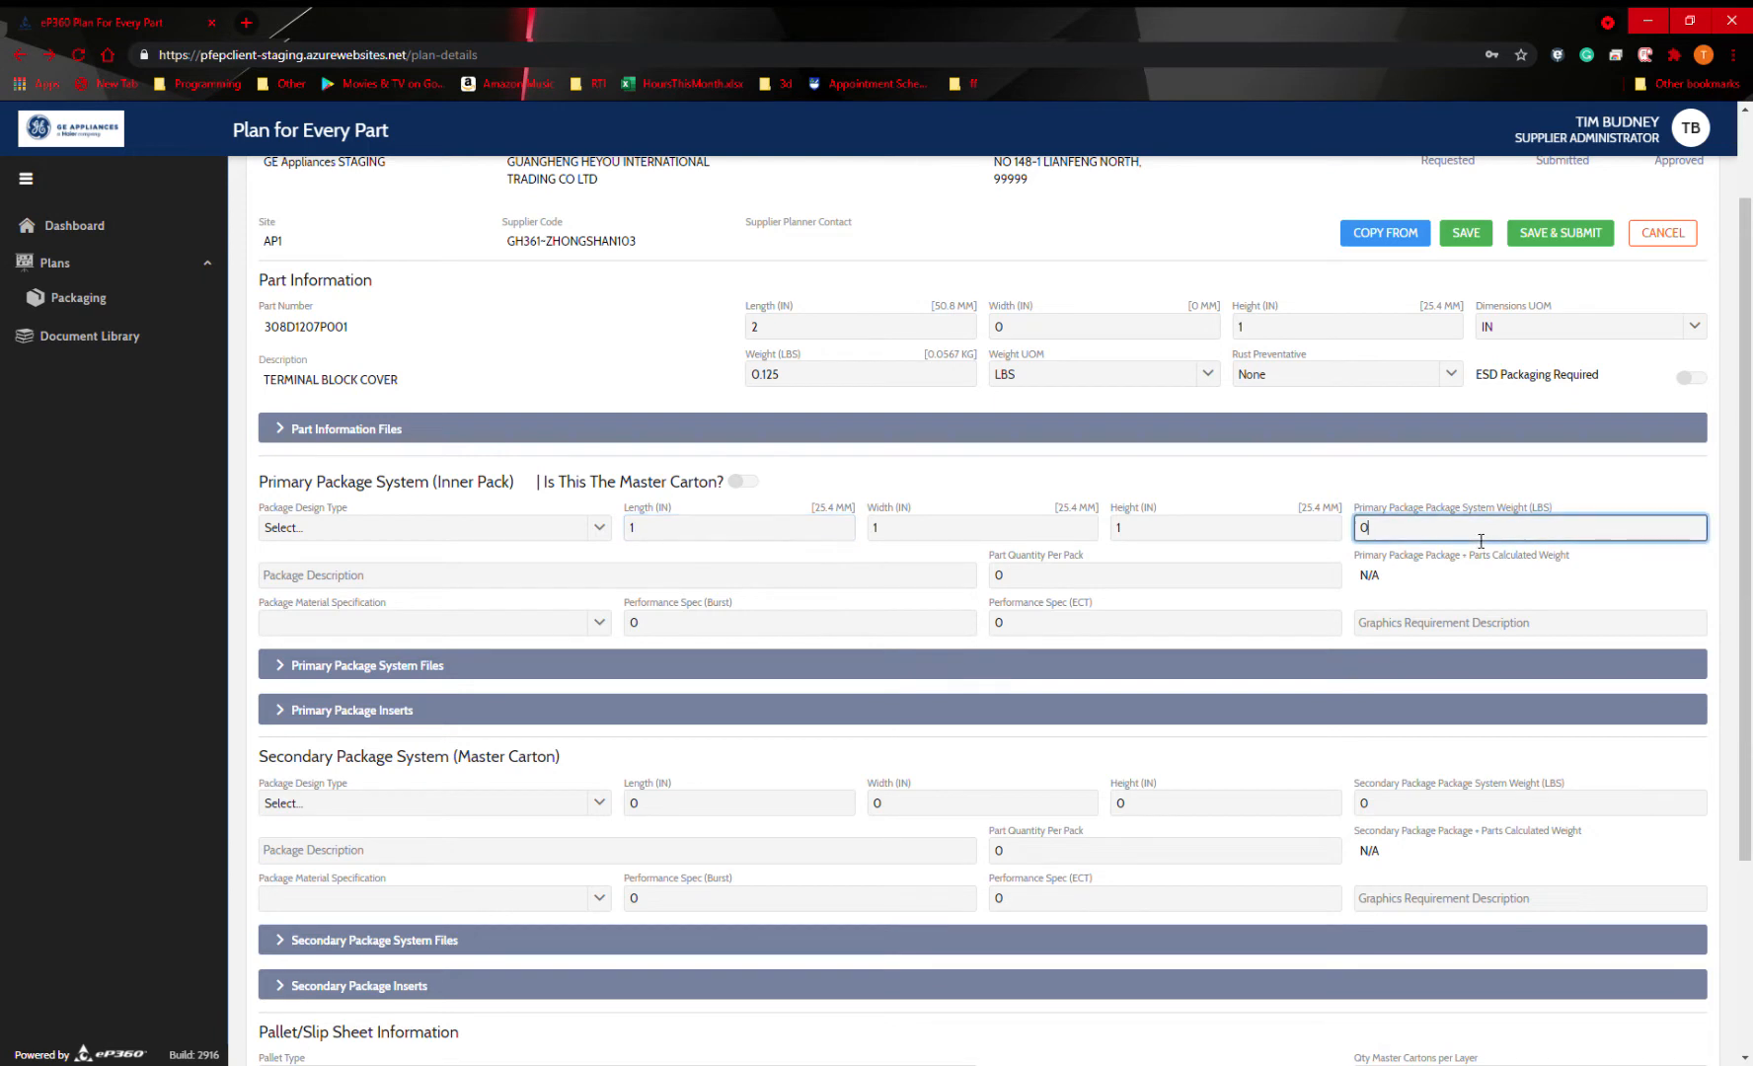
pyautogui.hotkey('ctrl', 'a')
pyautogui.write('1')
pyautogui.click(1077, 589)
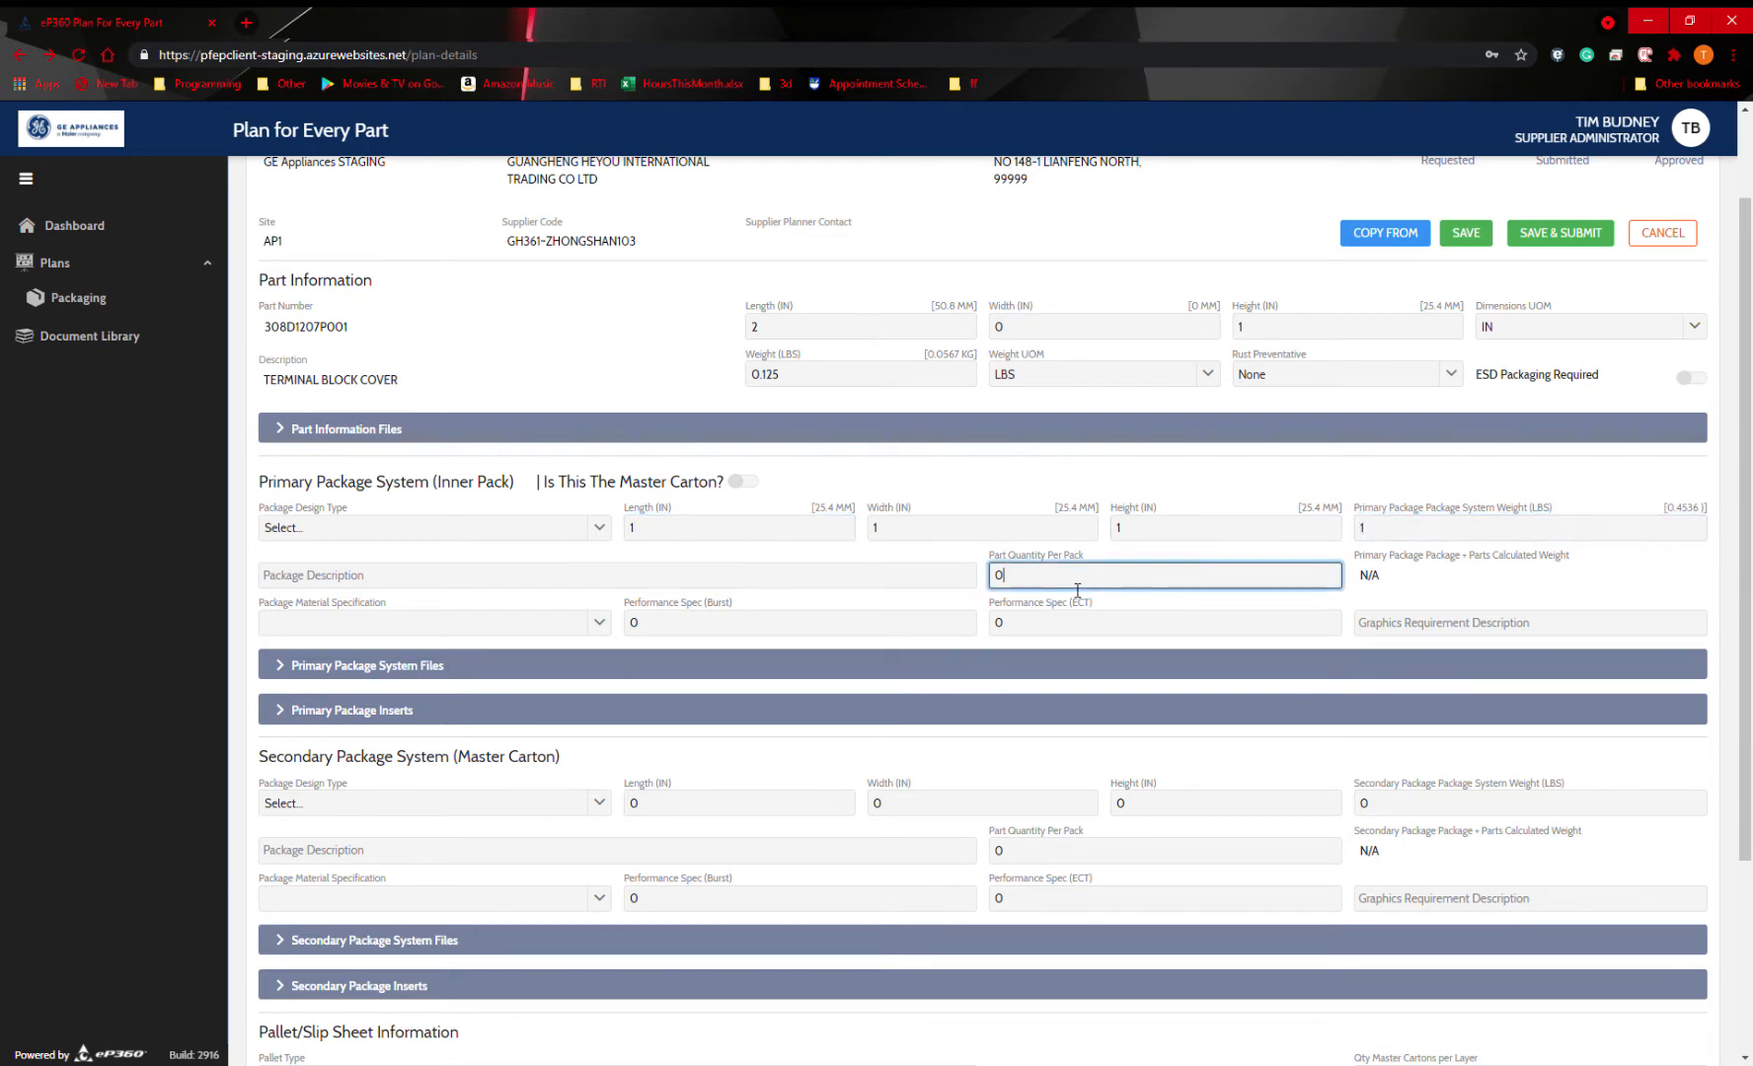
pyautogui.write('5')
pyautogui.click(1067, 555)
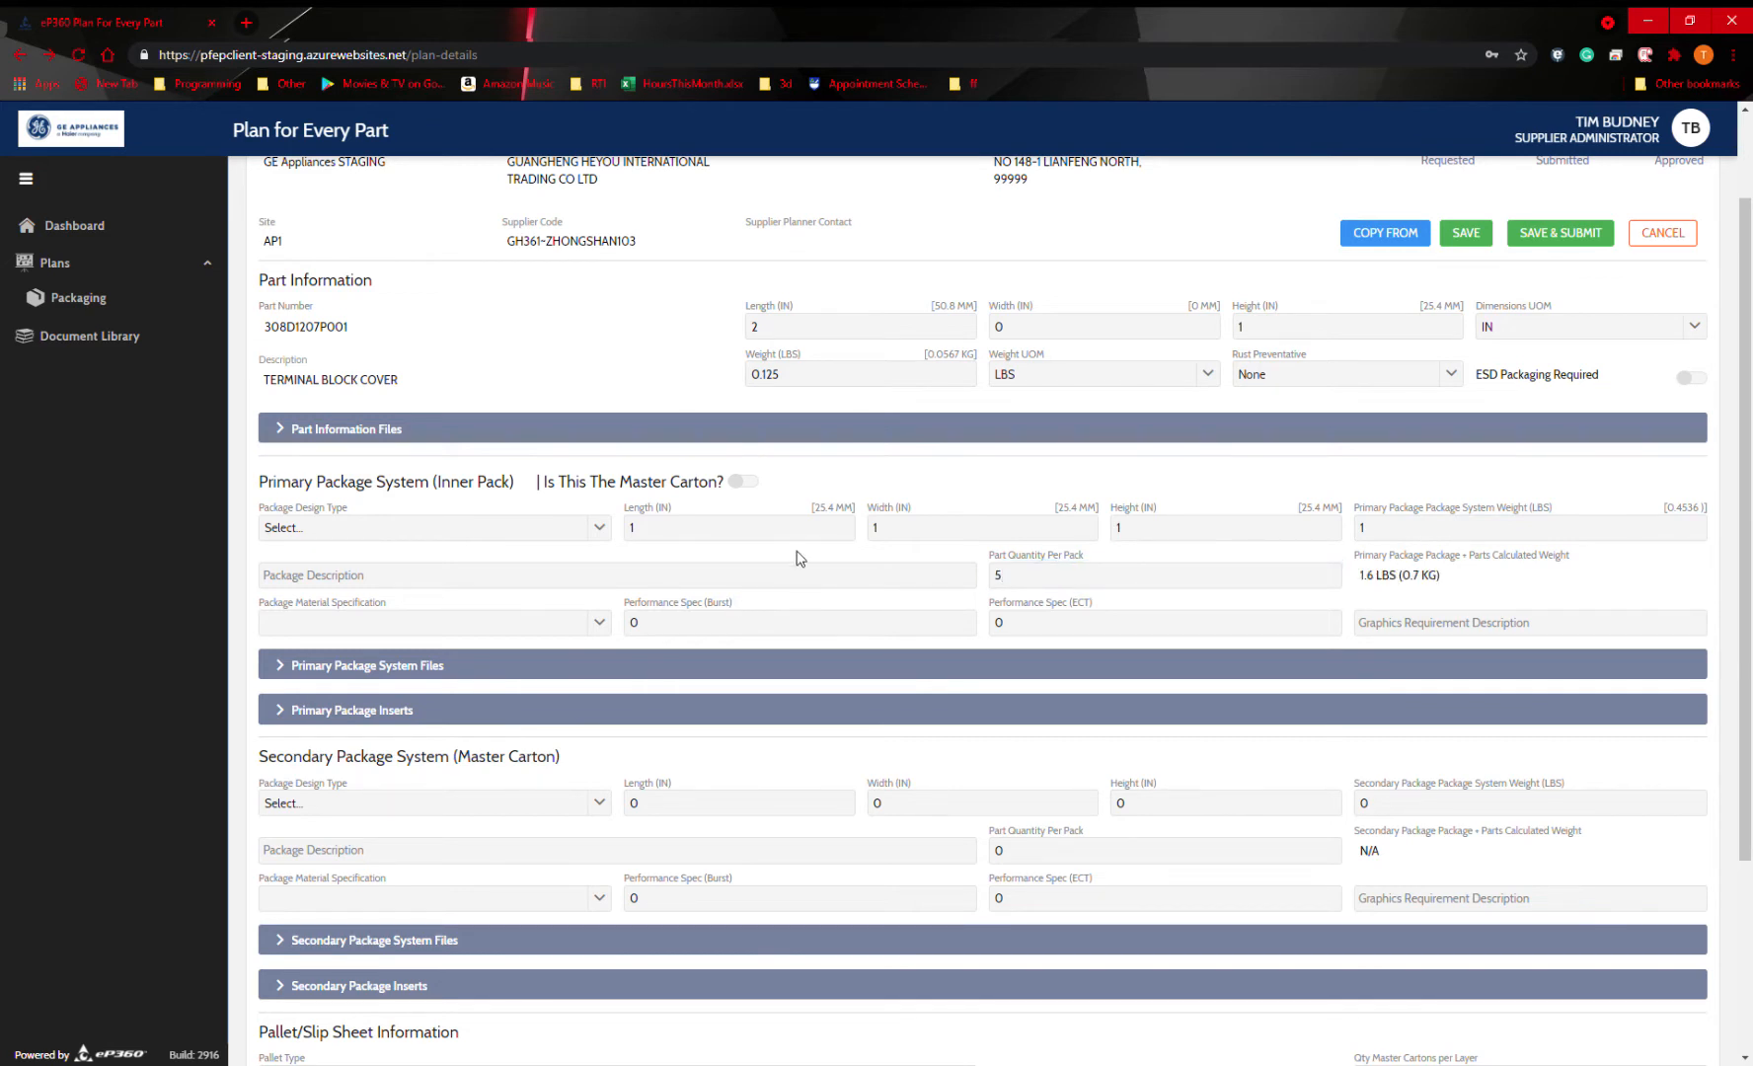
# Review which files the primary package system requires, and collapse the file list again.
pyautogui.scroll(-1, 795, 602)
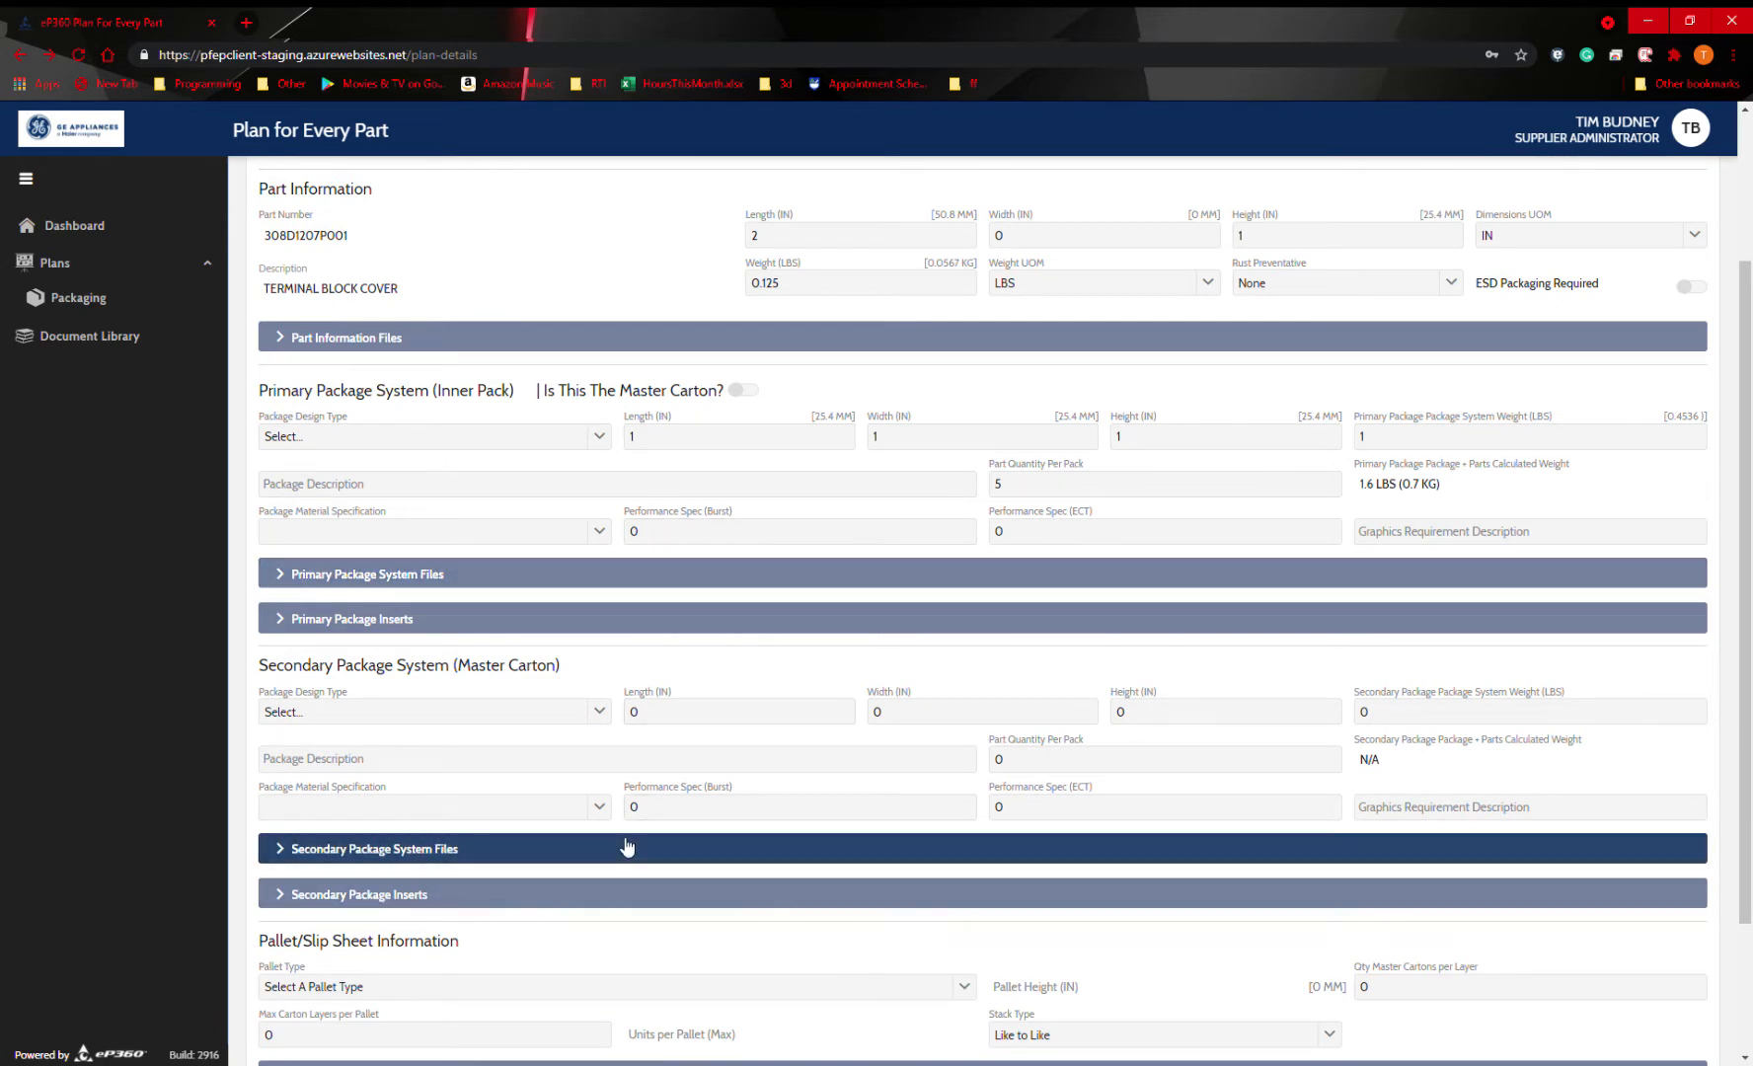
pyautogui.click(590, 576)
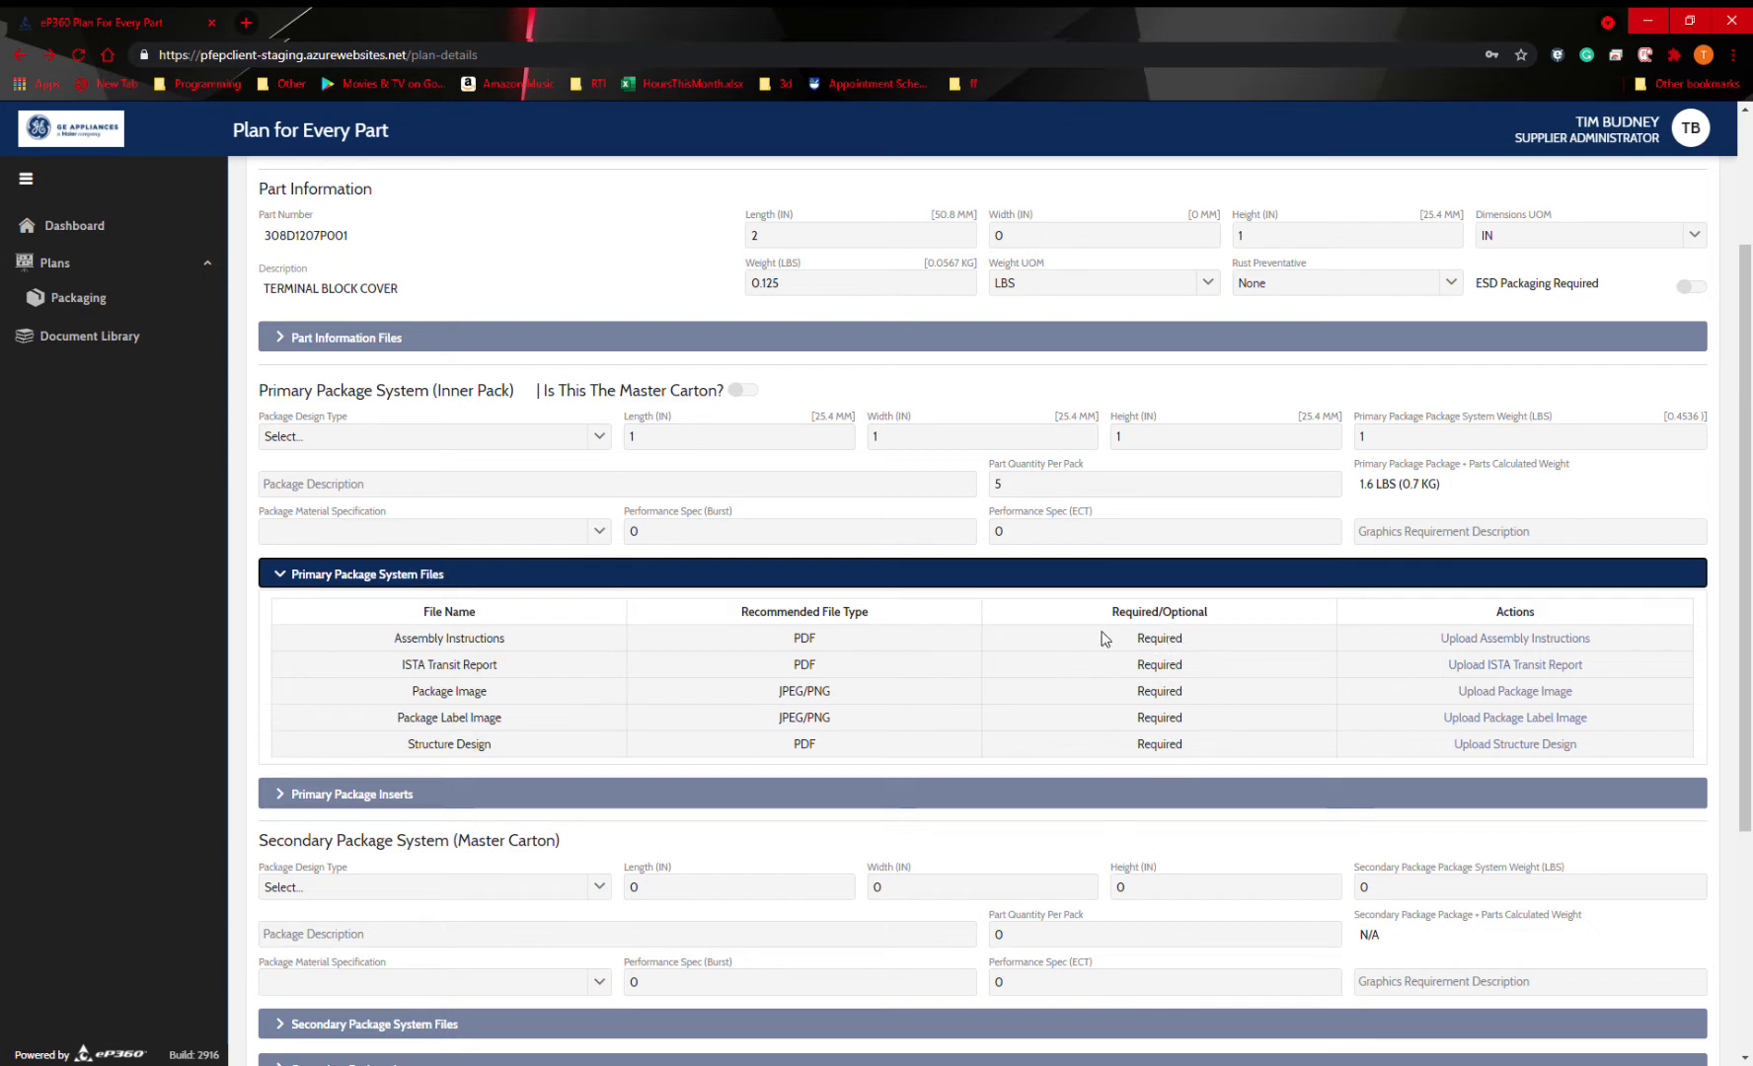
pyautogui.click(1066, 578)
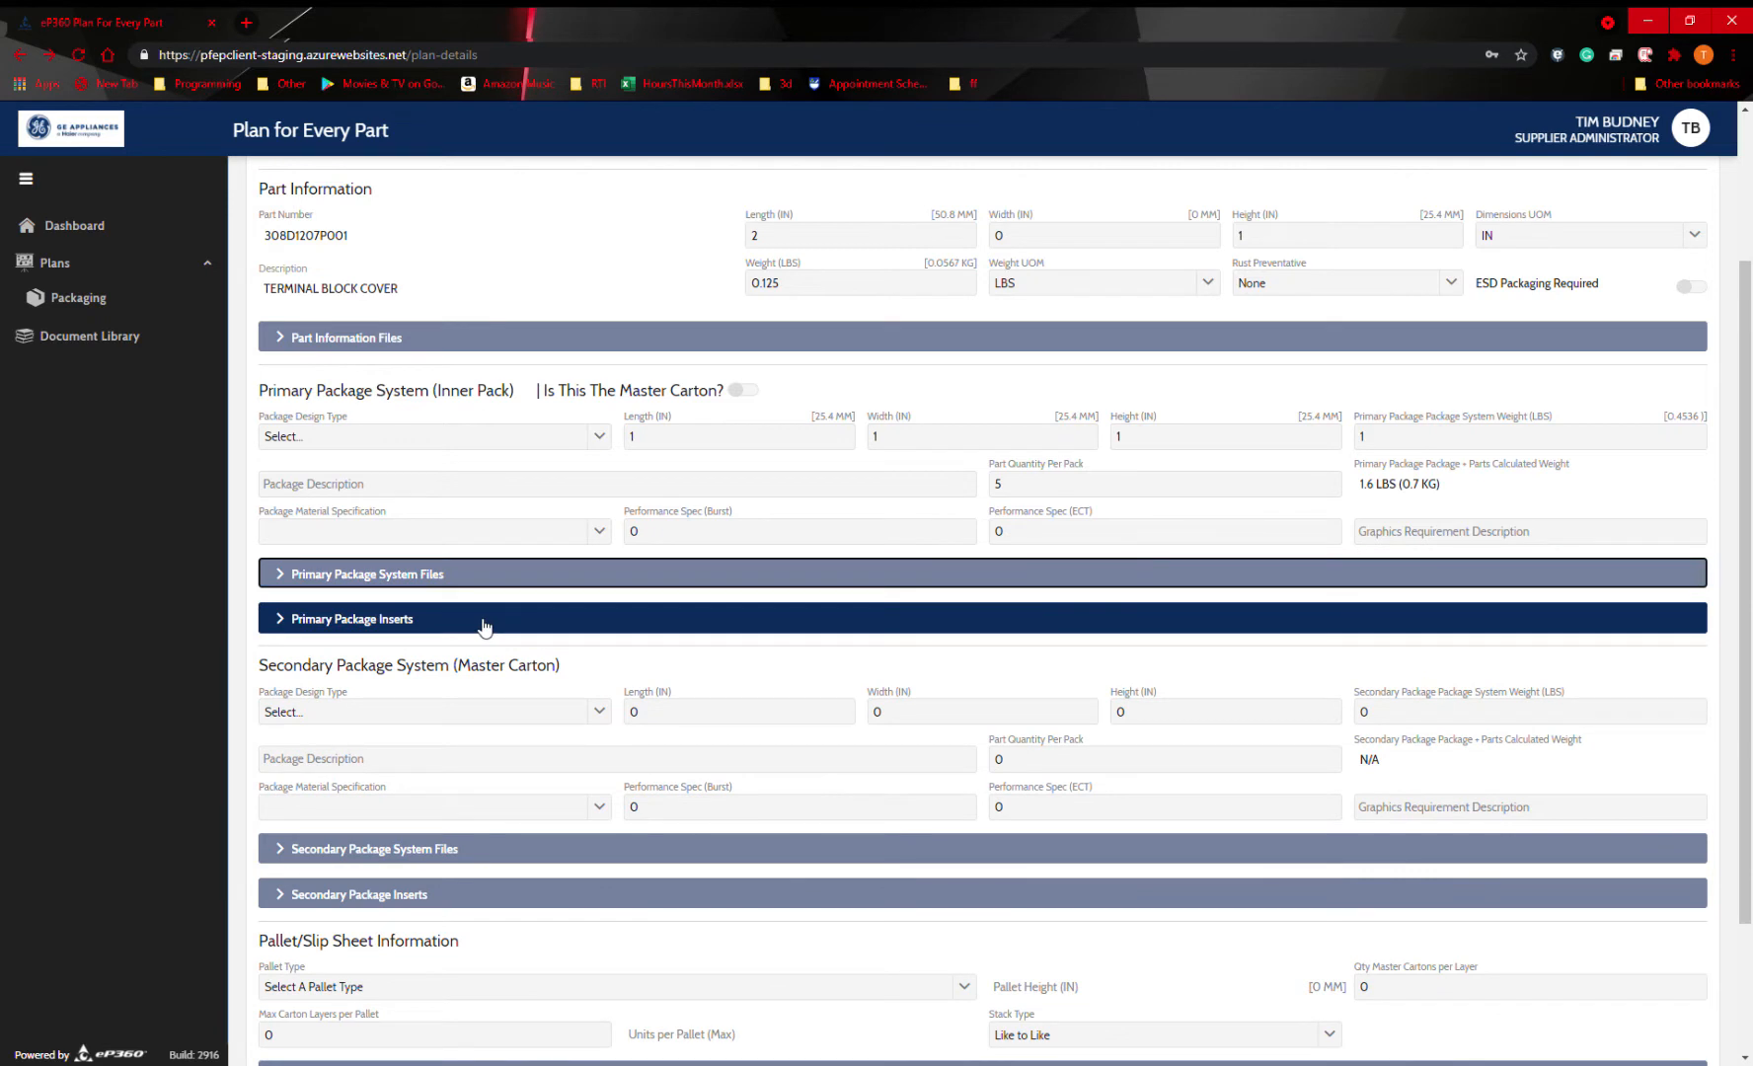
# Add two blank insert items to the primary package.
pyautogui.click(484, 625)
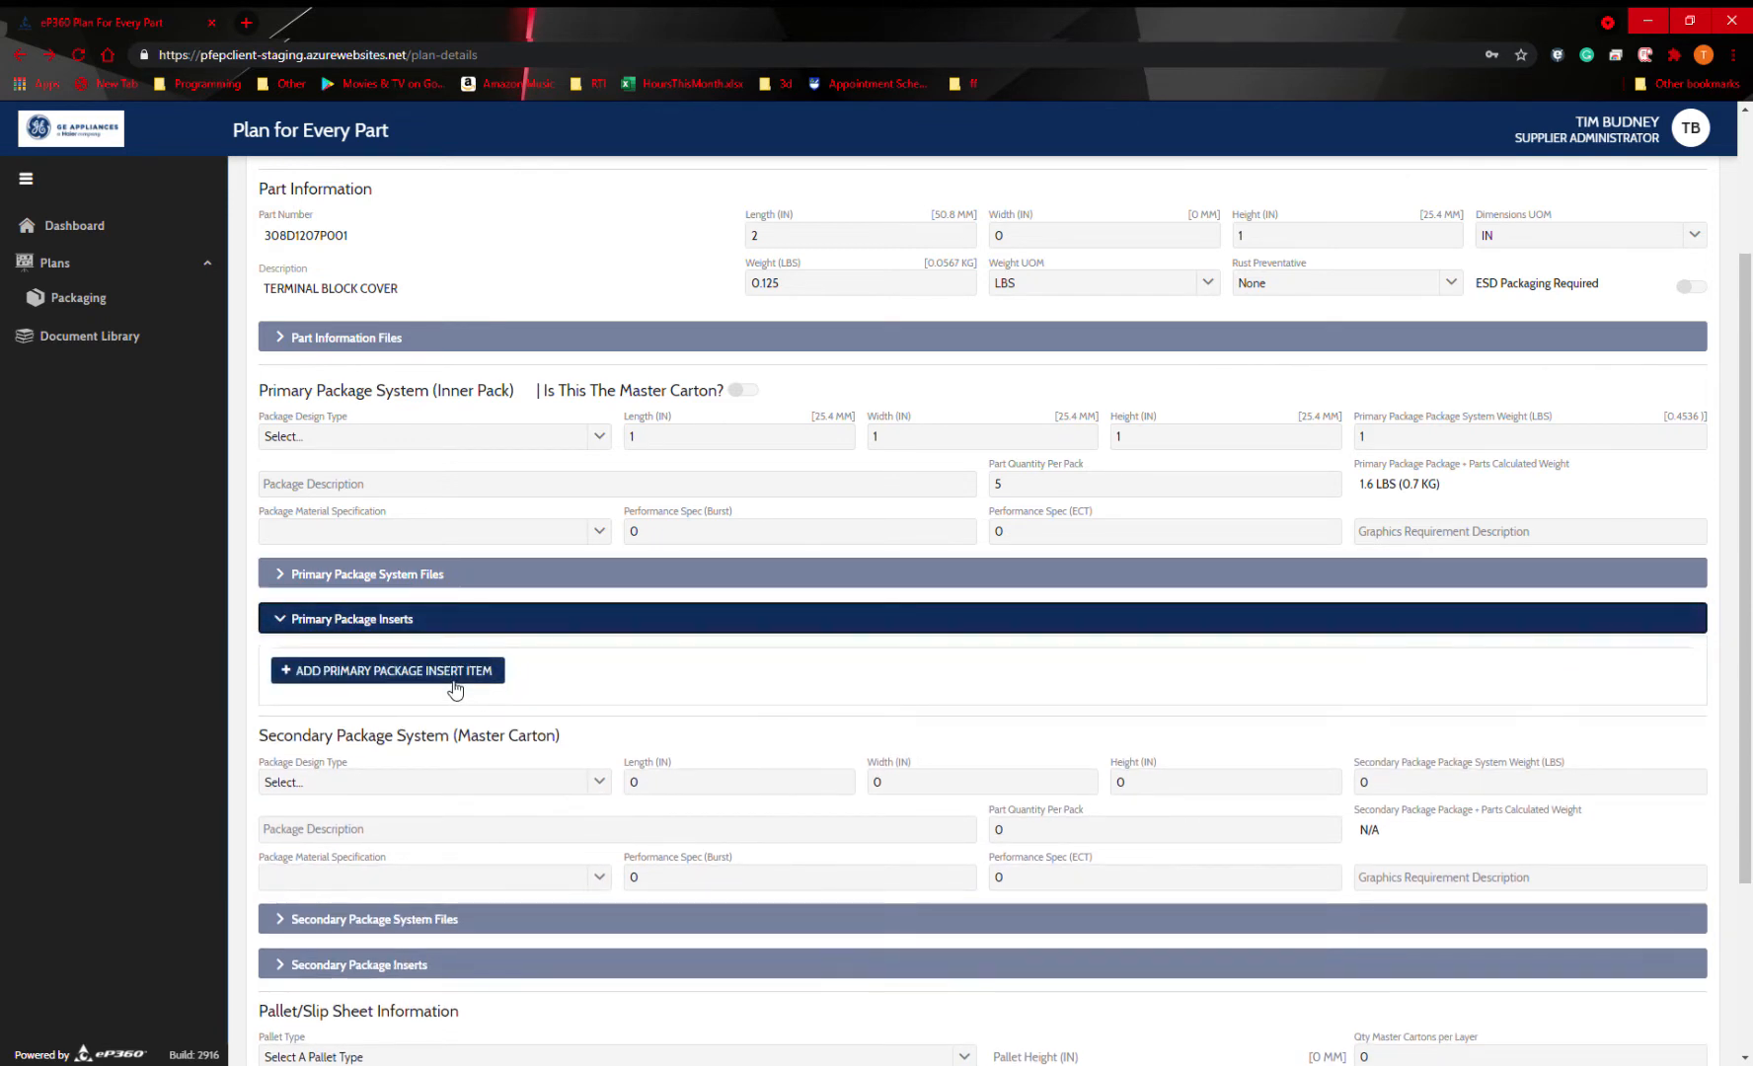
pyautogui.click(455, 690)
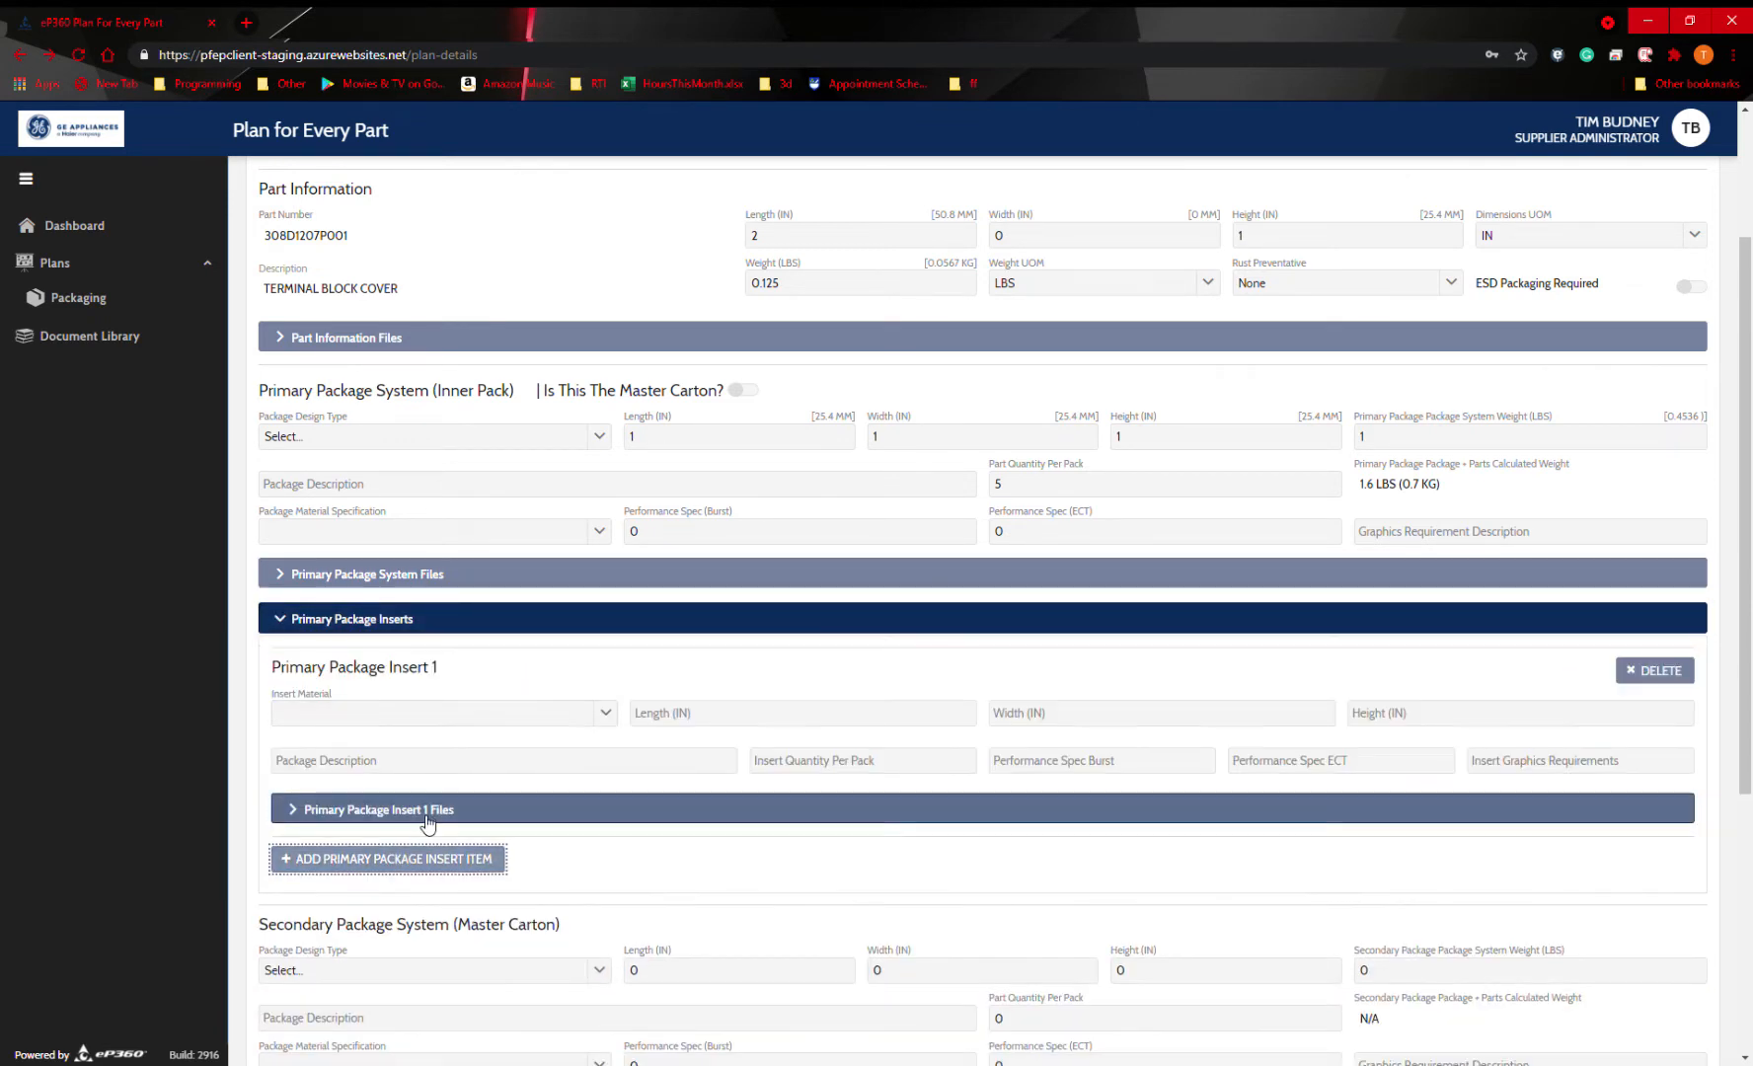
pyautogui.click(469, 856)
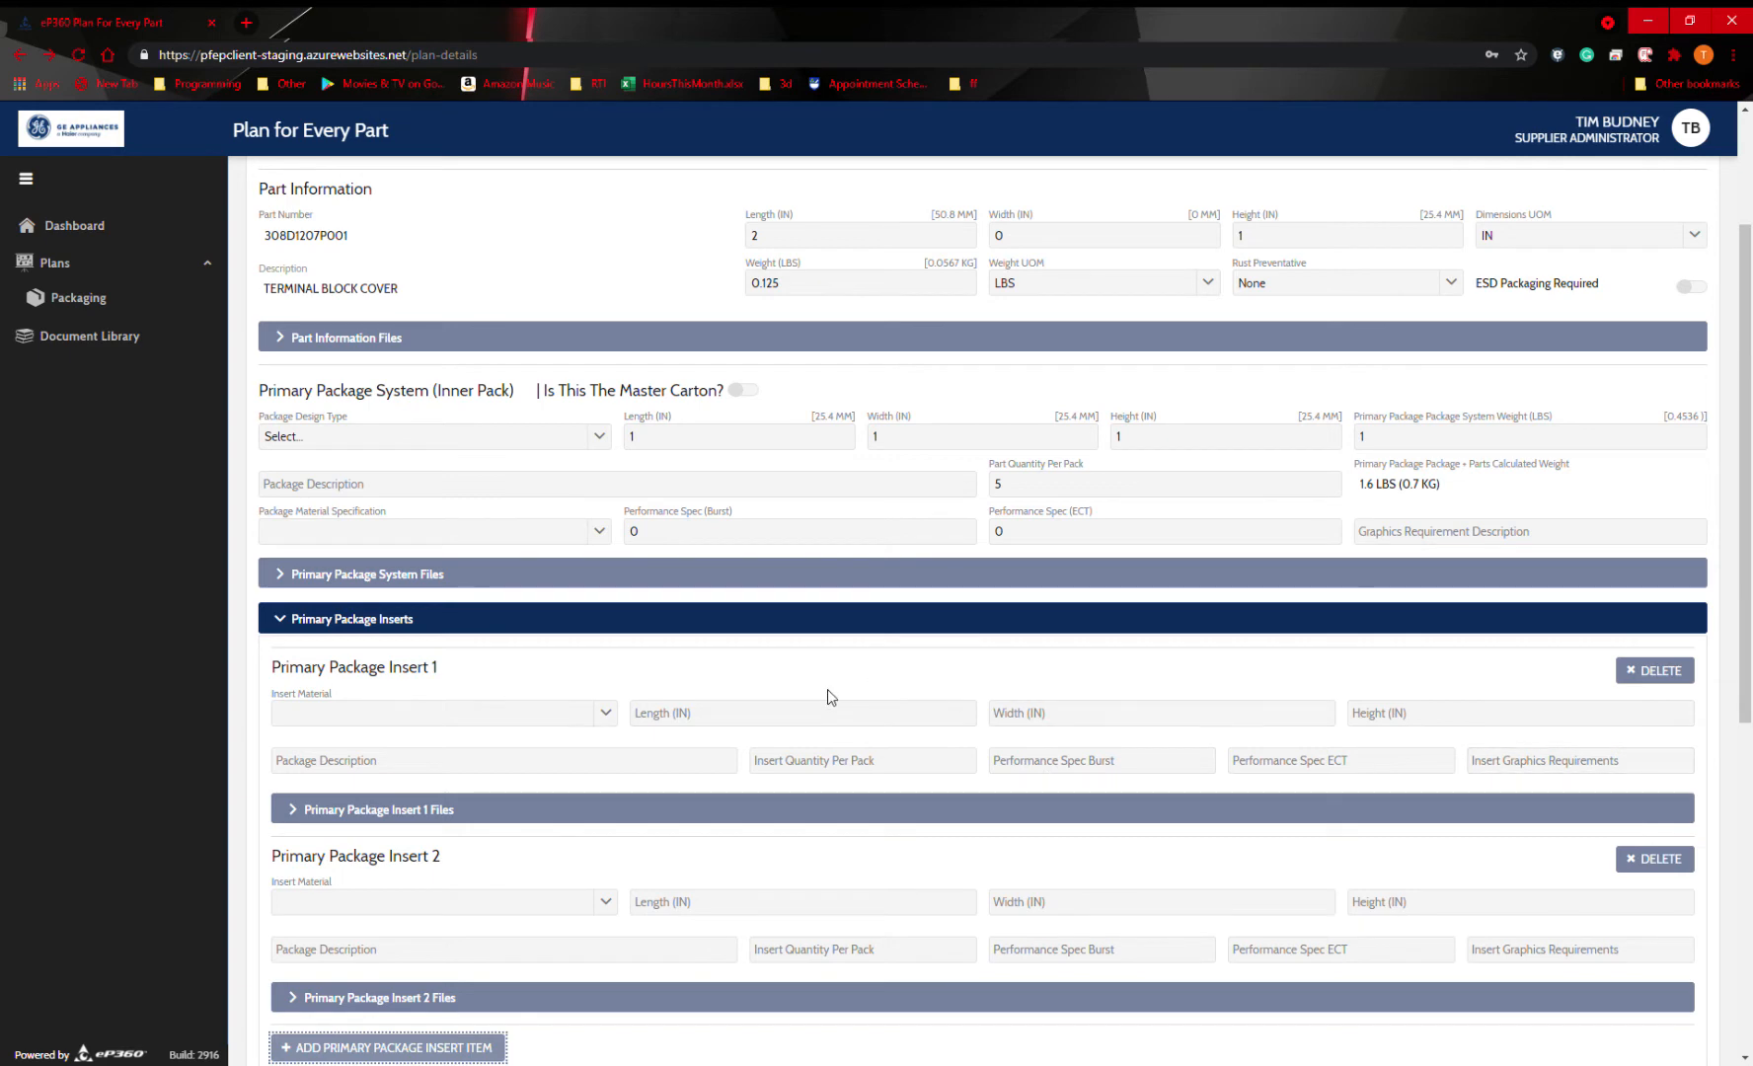
# Check which files are required for primary package insert 1, and collapse its file list.
pyautogui.scroll(-2, 827, 691)
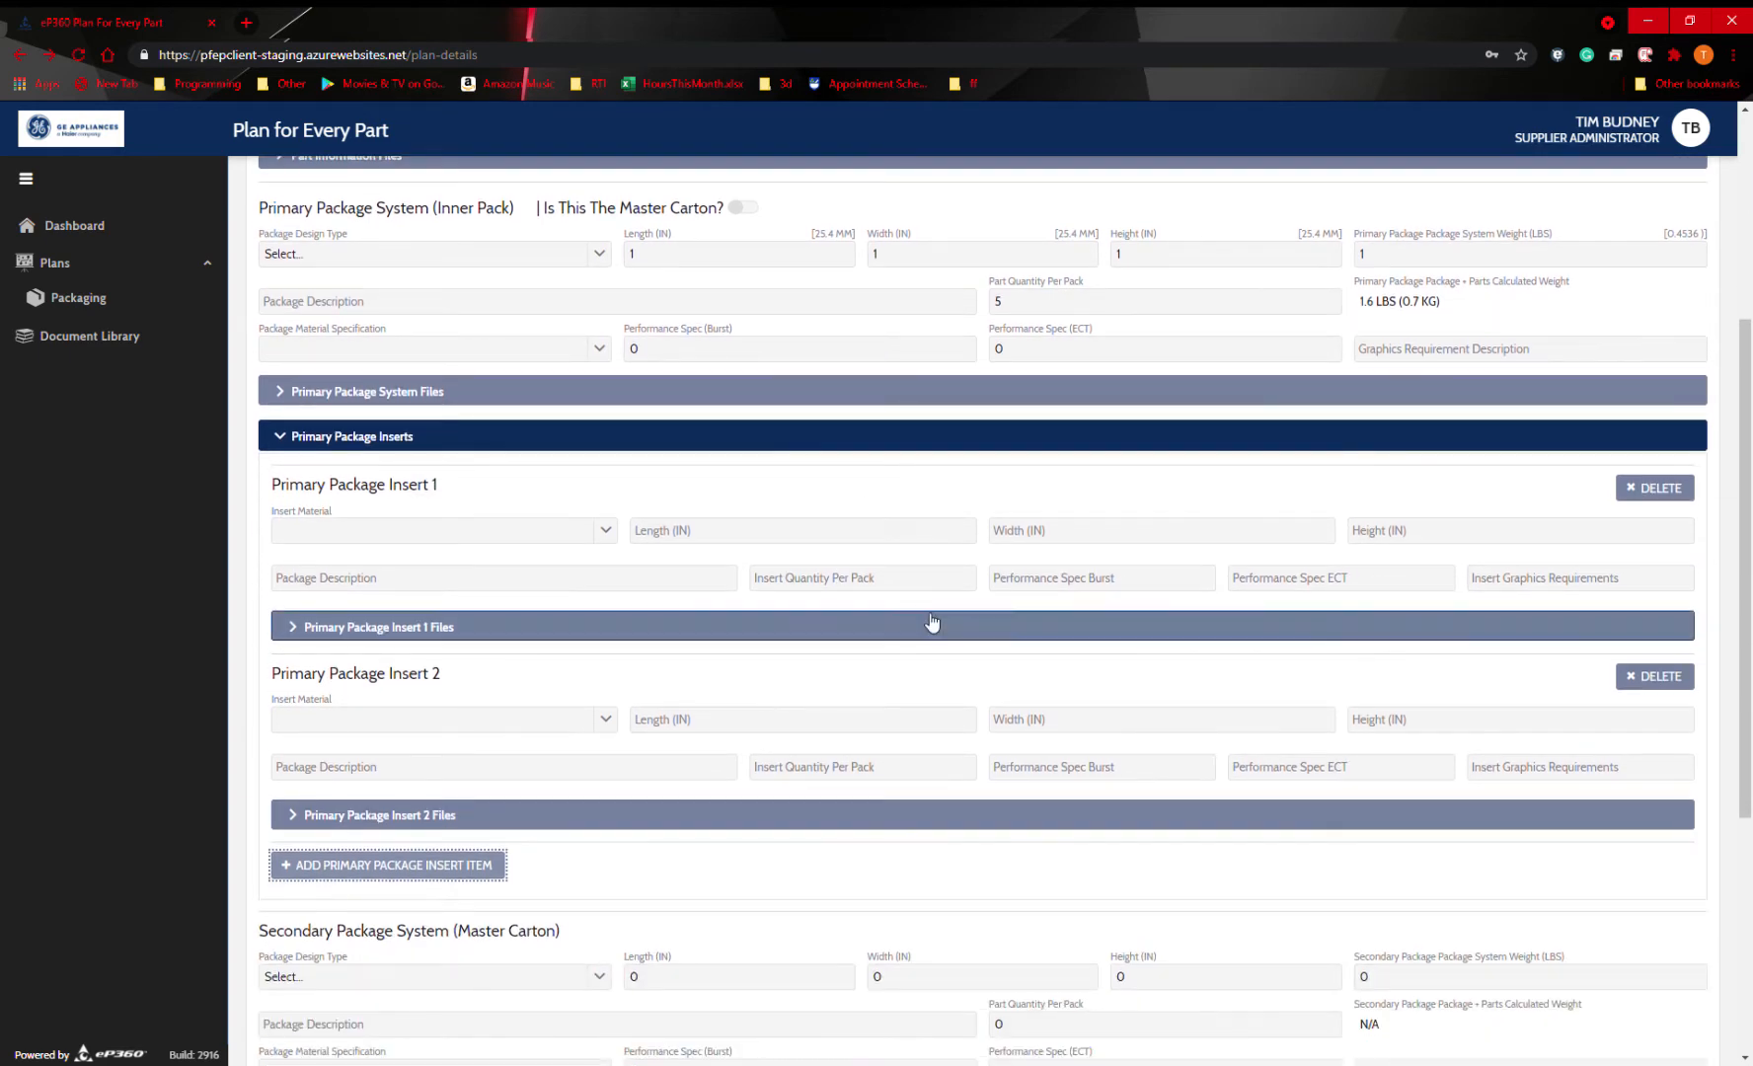
pyautogui.click(450, 627)
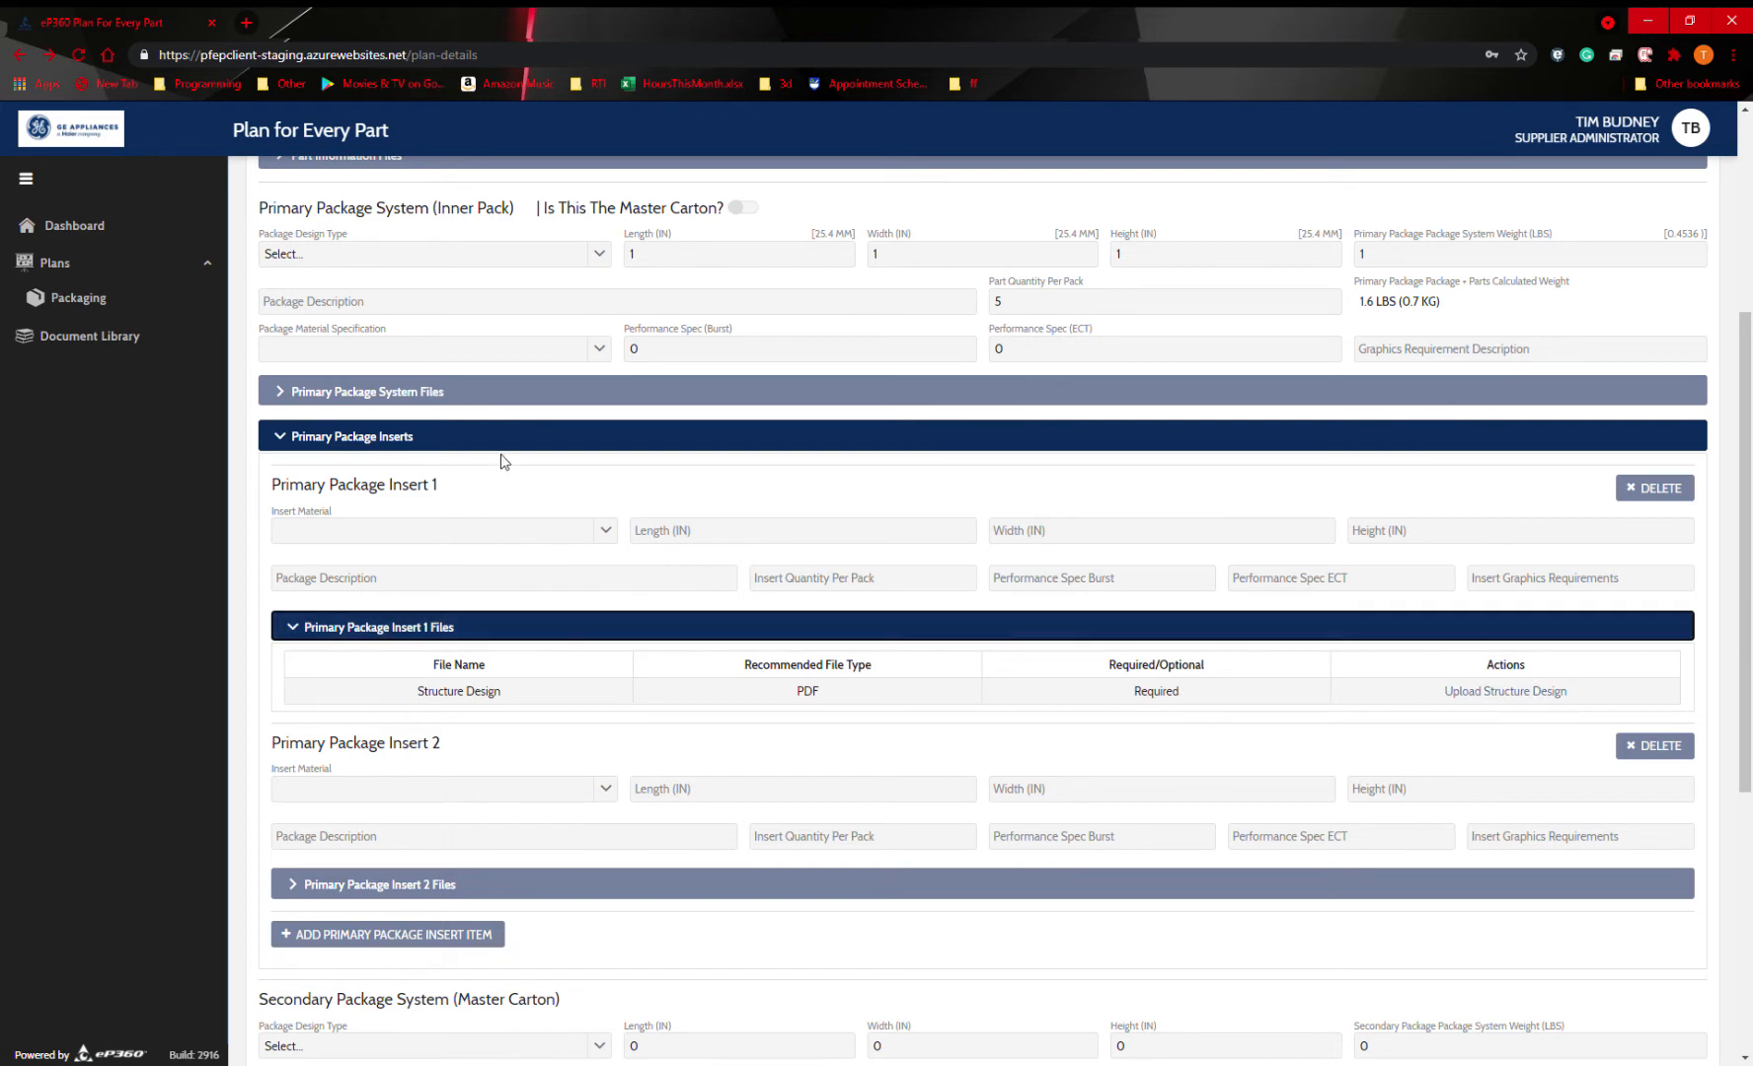
pyautogui.click(670, 632)
# Set the secondary package system's design type to Cut Free Carton.
pyautogui.scroll(-3, 729, 595)
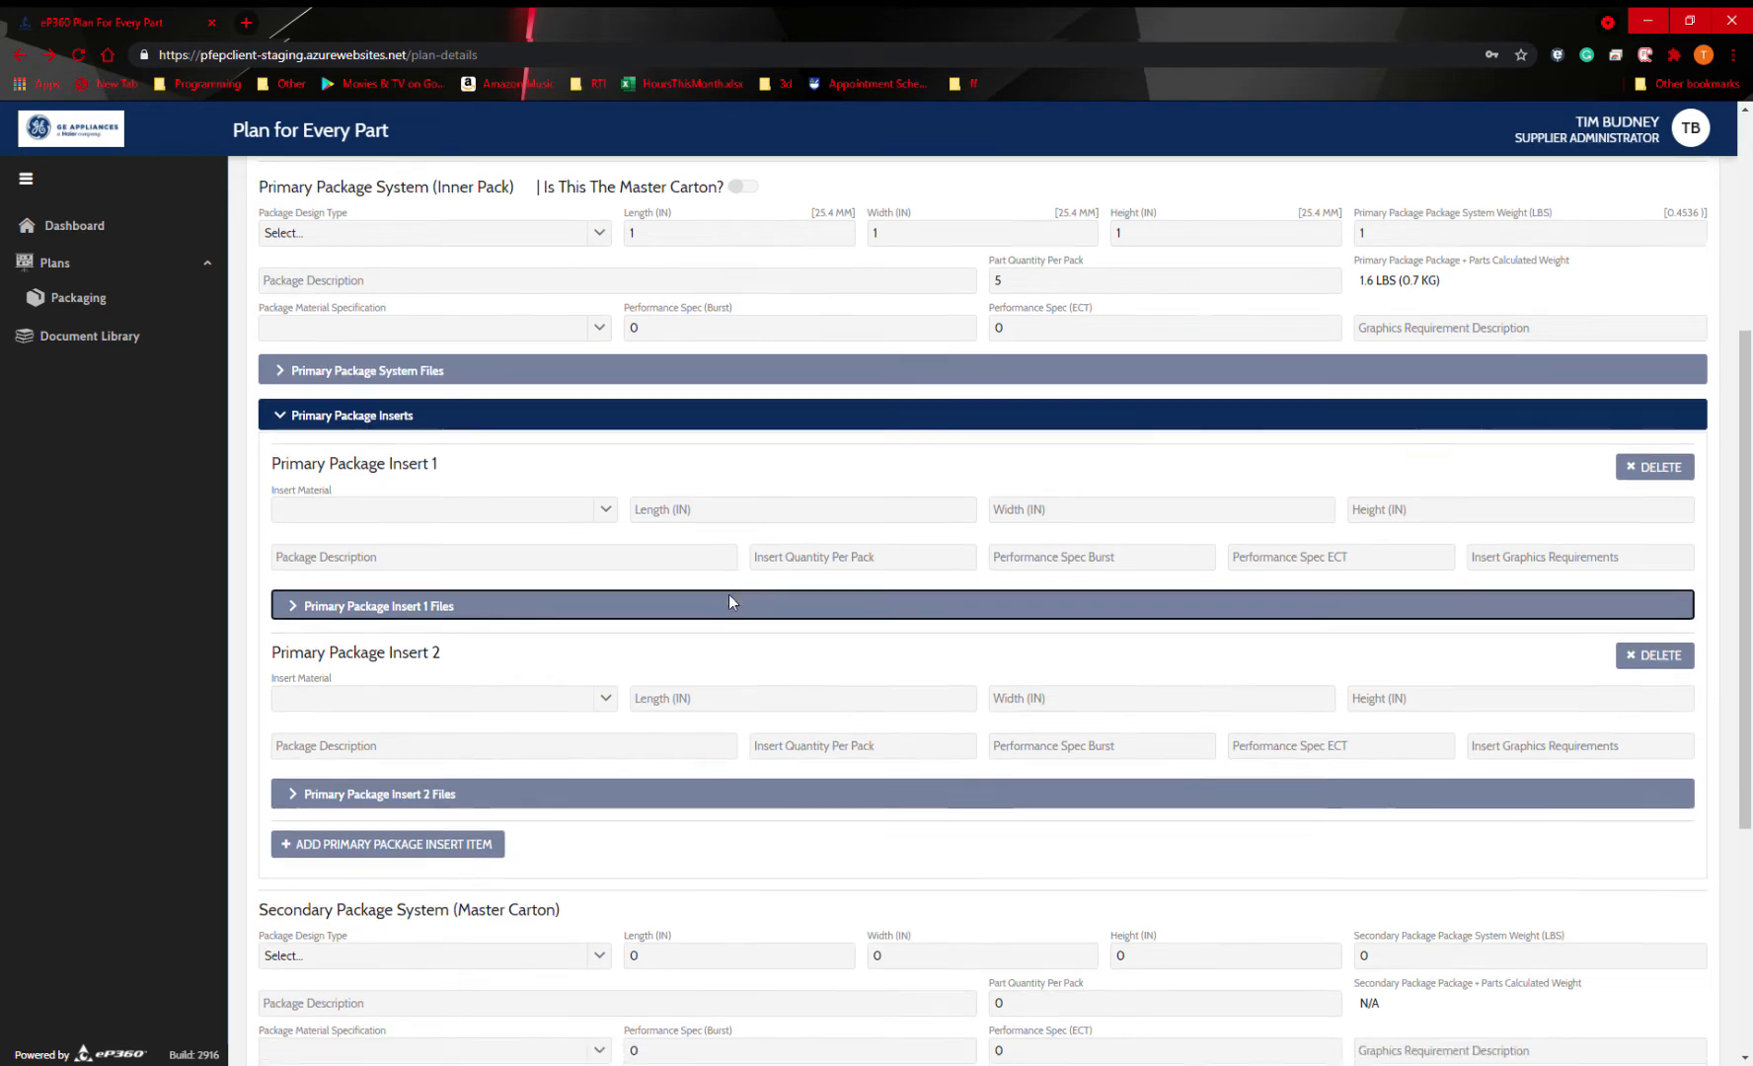
pyautogui.scroll(-1, 431, 705)
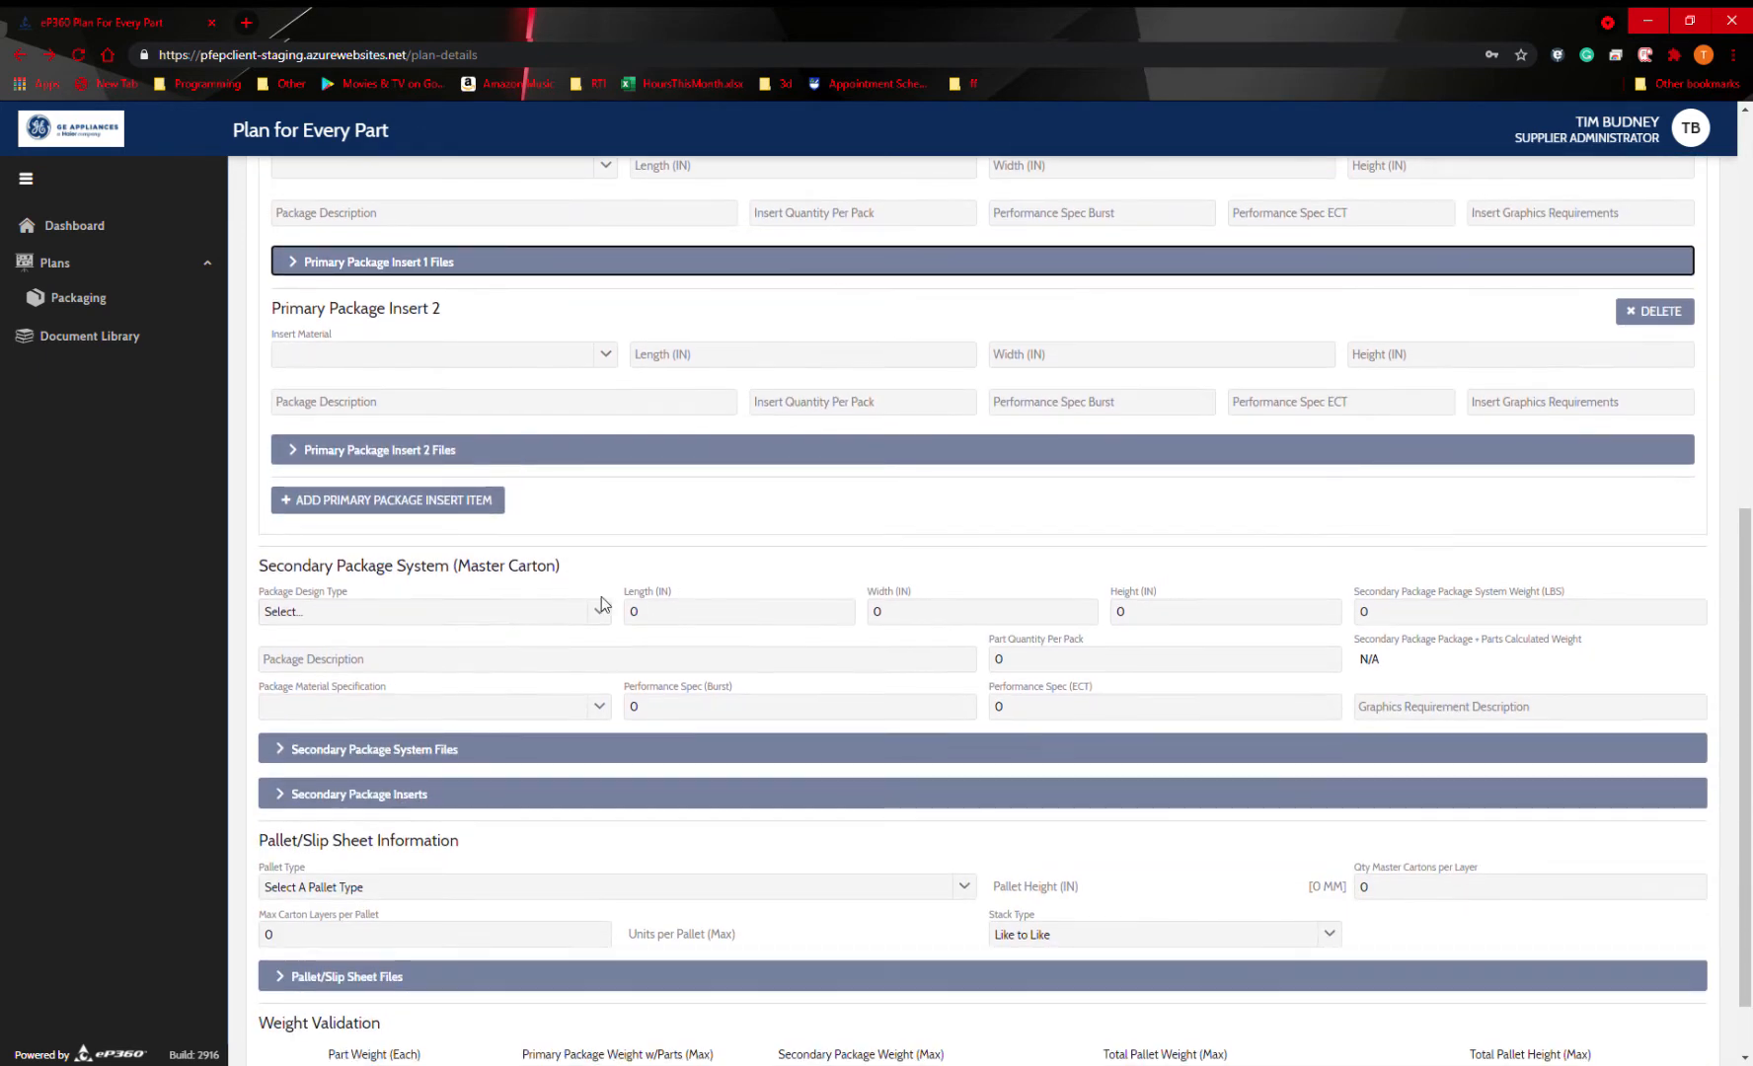
pyautogui.click(524, 614)
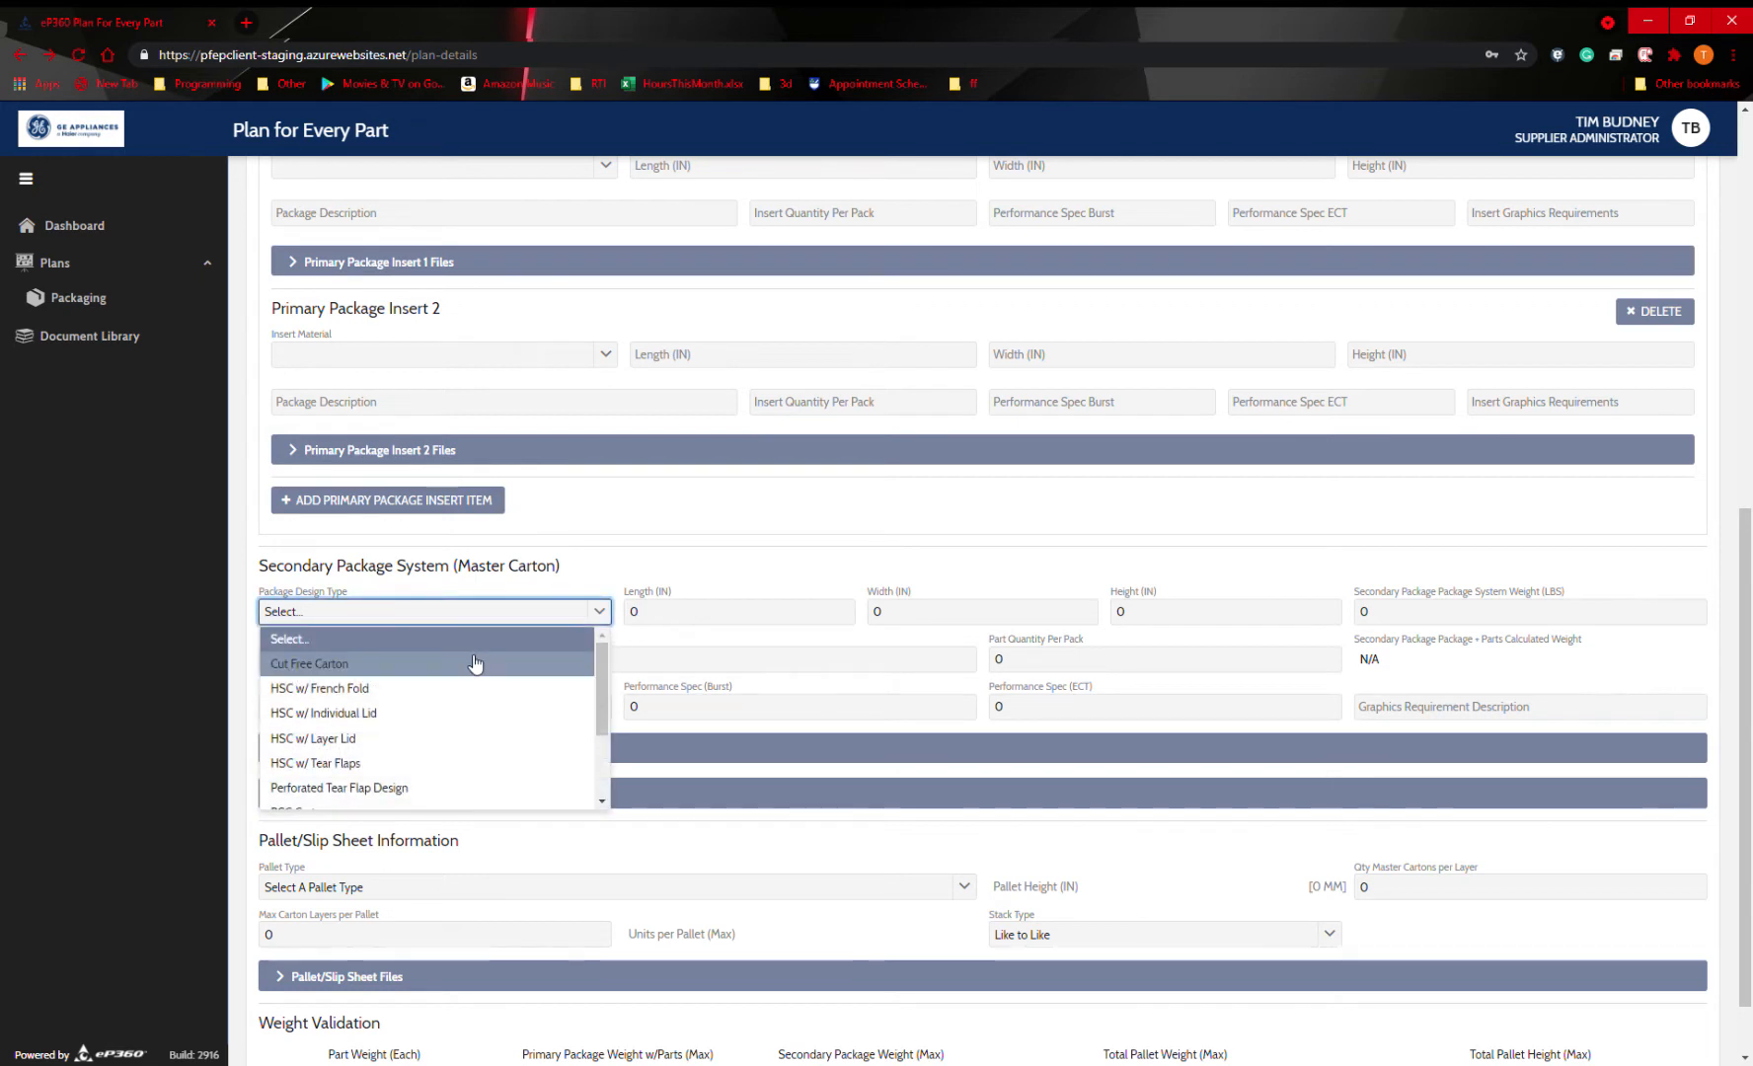
pyautogui.click(474, 665)
# Set the secondary package system's length to 10, width to 10 and height to 9 inches.
pyautogui.click(791, 616)
pyautogui.write('10')
pyautogui.click(968, 609)
pyautogui.write('10')
pyautogui.click(1141, 614)
pyautogui.write('9')
# Set the secondary package system weight to 3 lbs and its part quantity per pack to 25.
pyautogui.click(1406, 622)
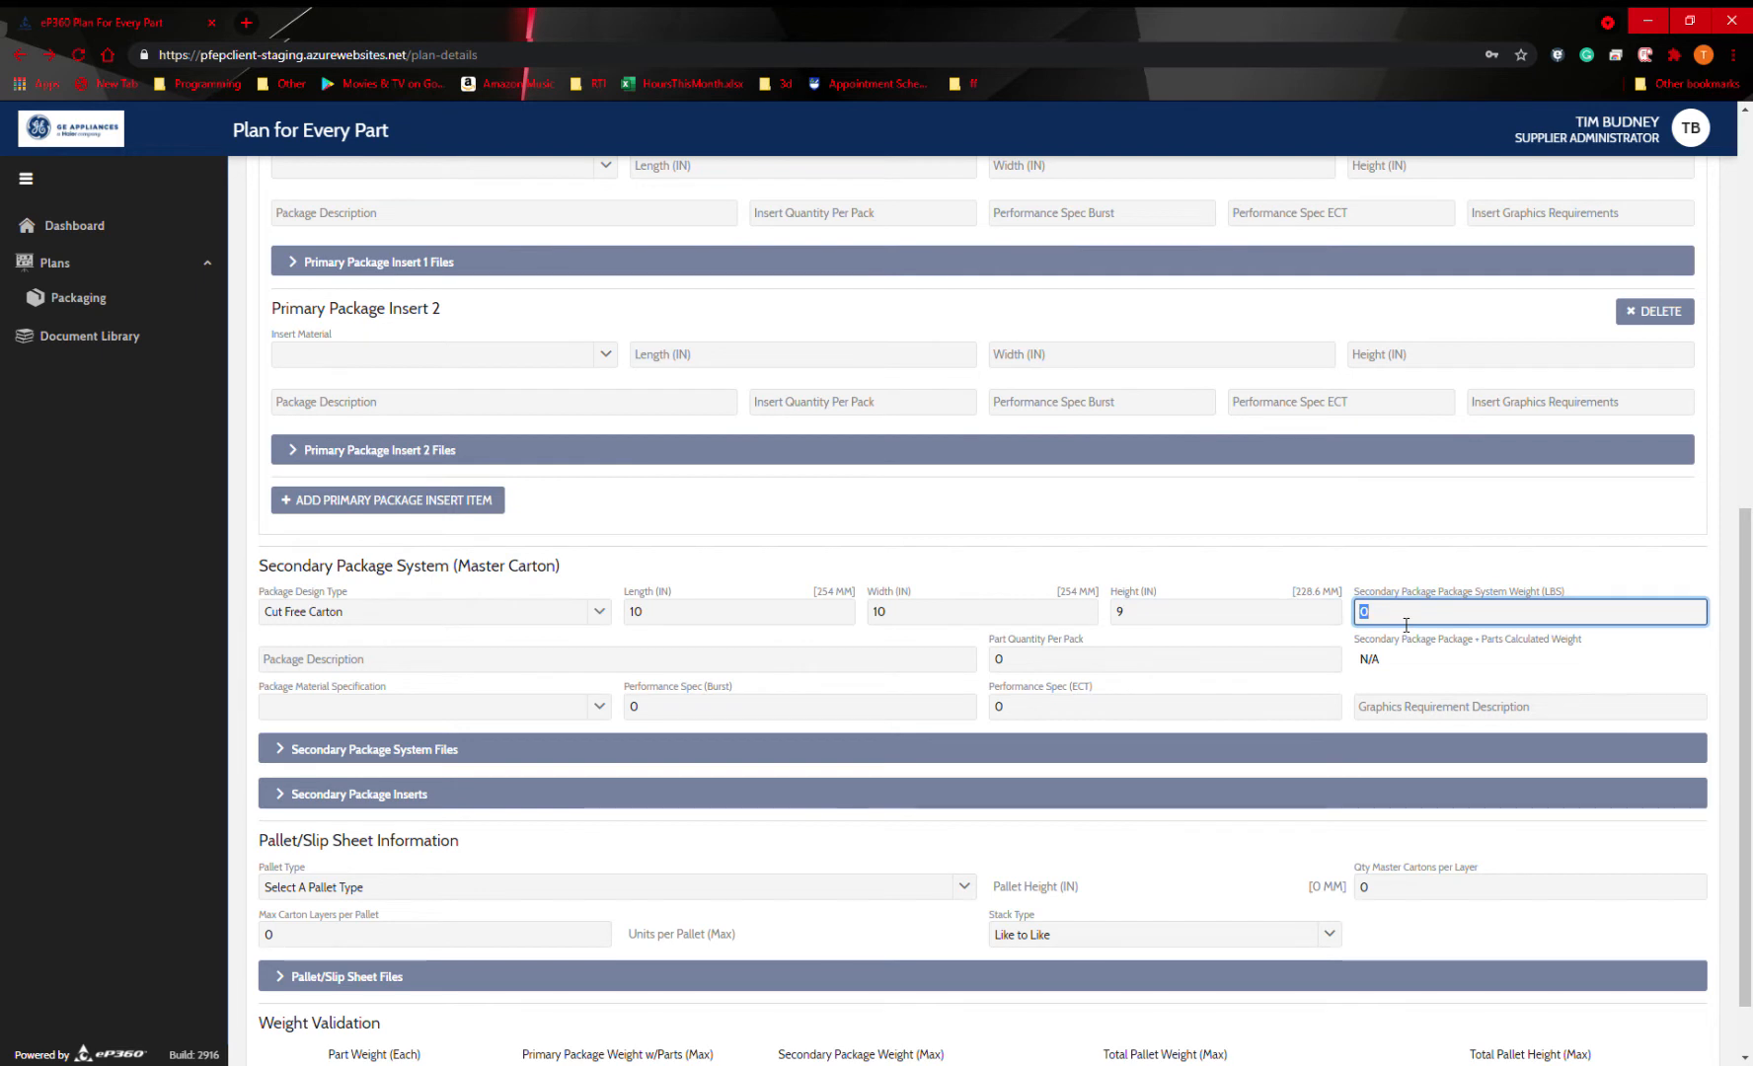
pyautogui.write('3')
pyautogui.click(1386, 660)
pyautogui.click(1021, 669)
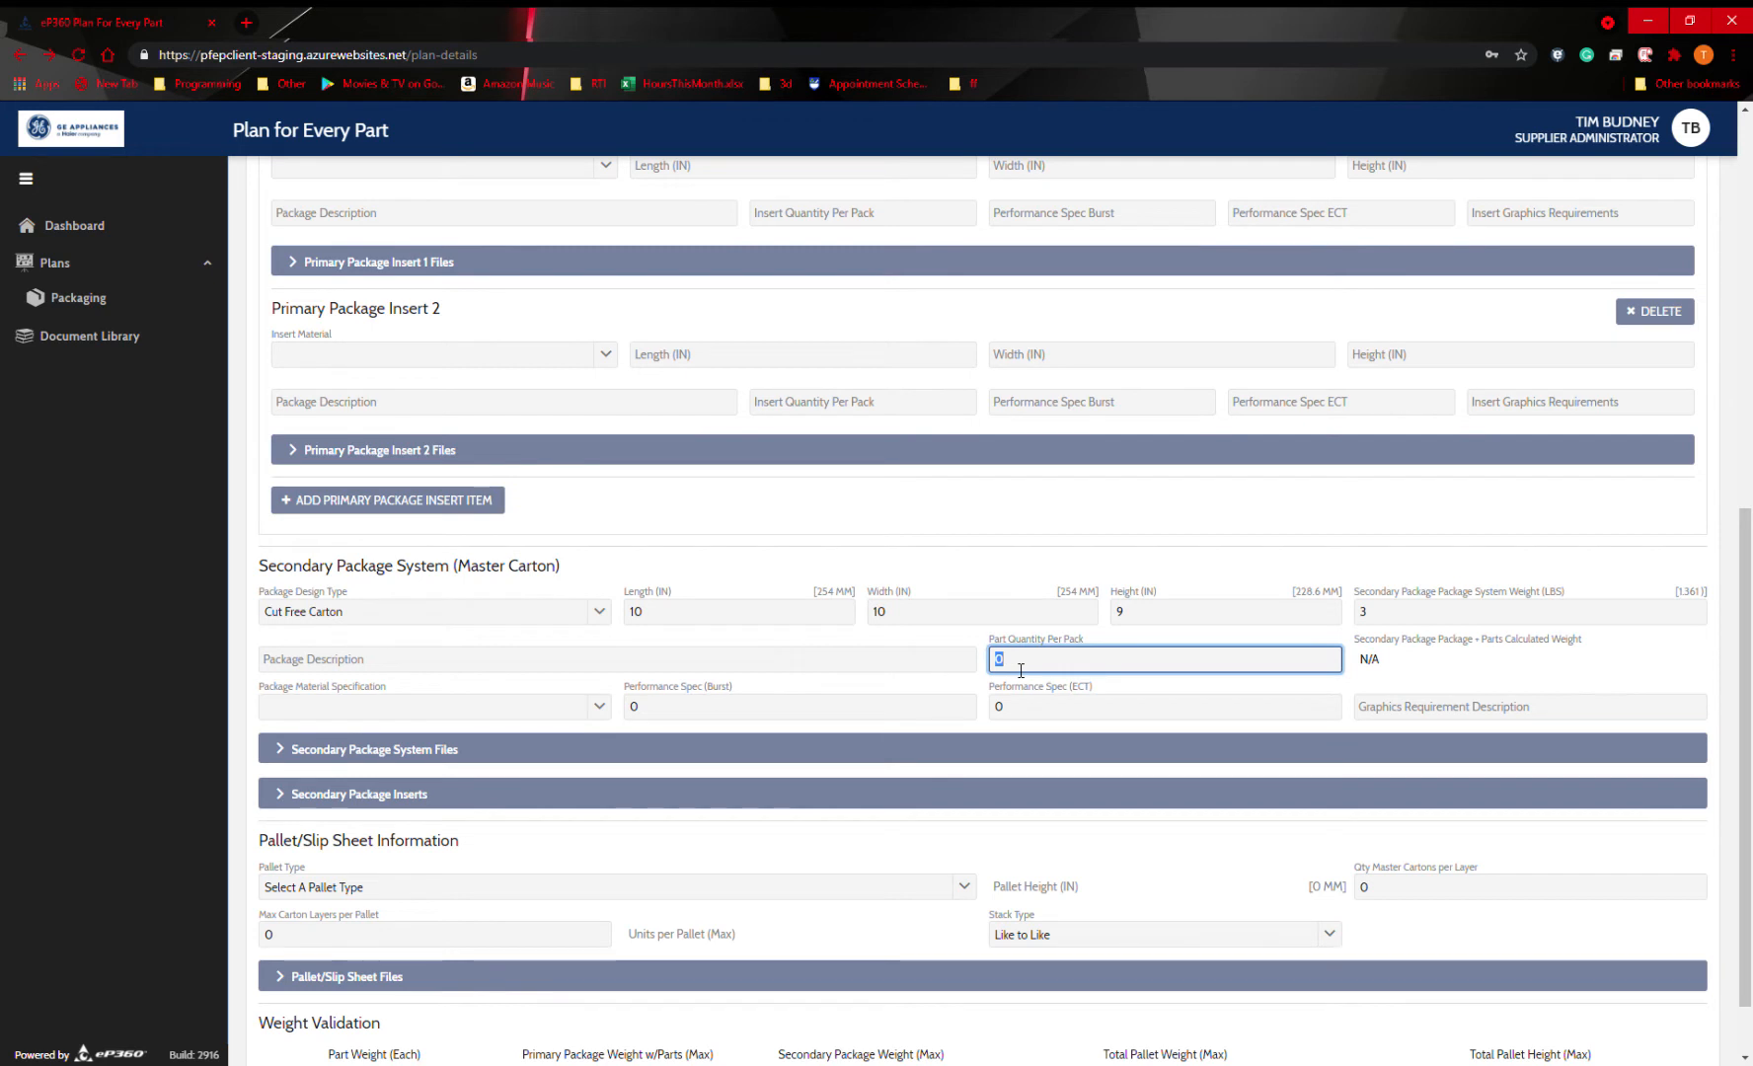
pyautogui.write('25')
pyautogui.click(1392, 650)
pyautogui.scroll(-1, 968, 640)
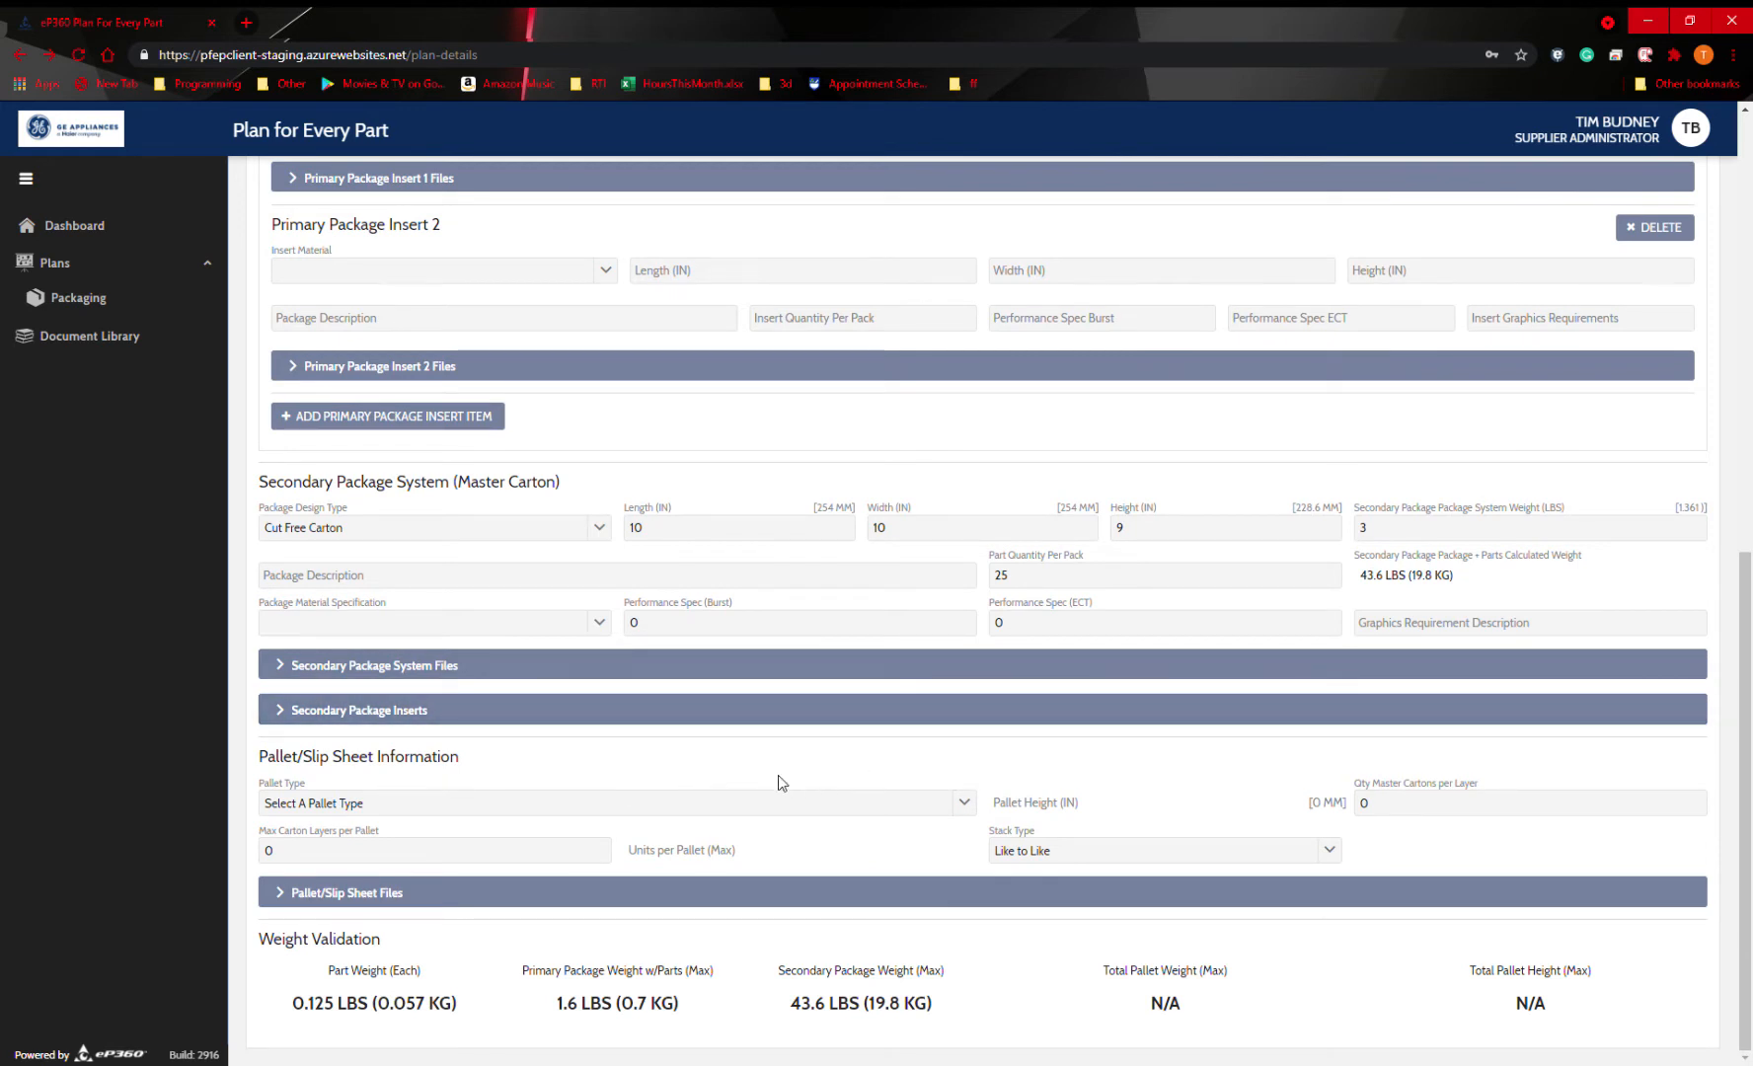
# Check which files the secondary package system requires, and expand its package inserts section.
pyautogui.click(482, 668)
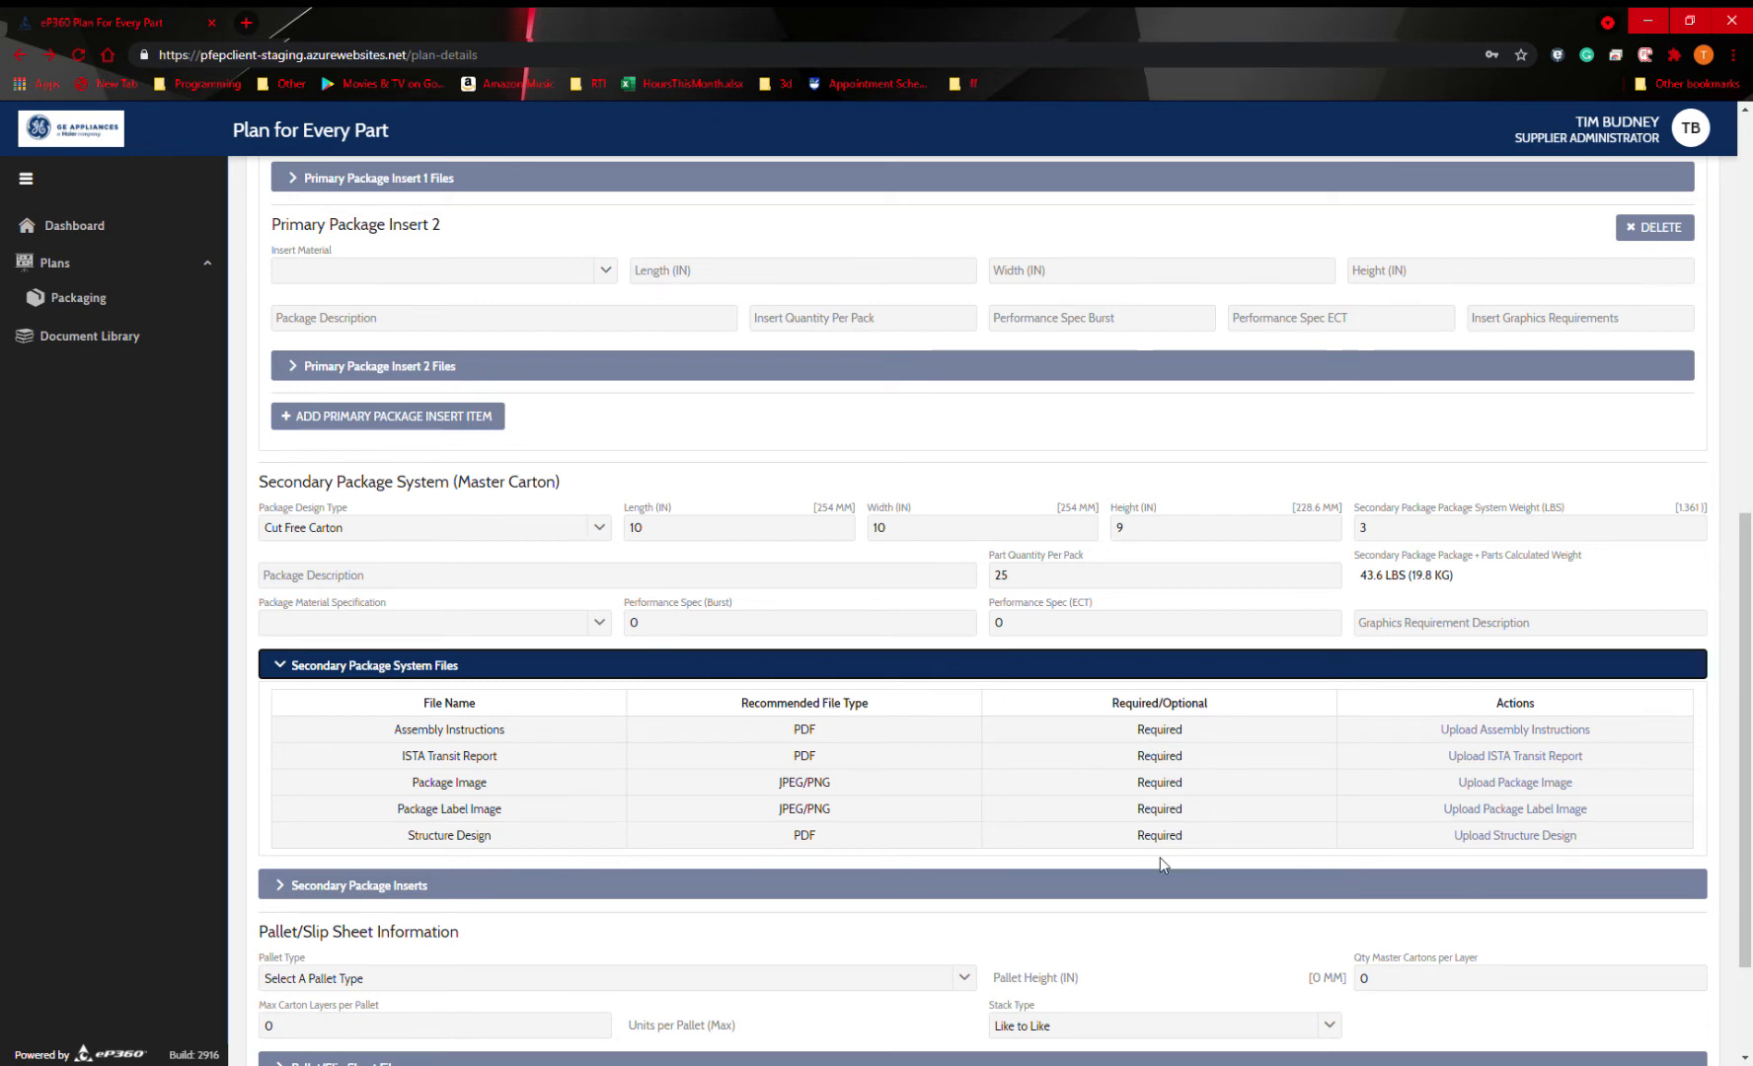
pyautogui.click(650, 888)
pyautogui.scroll(-3, 775, 778)
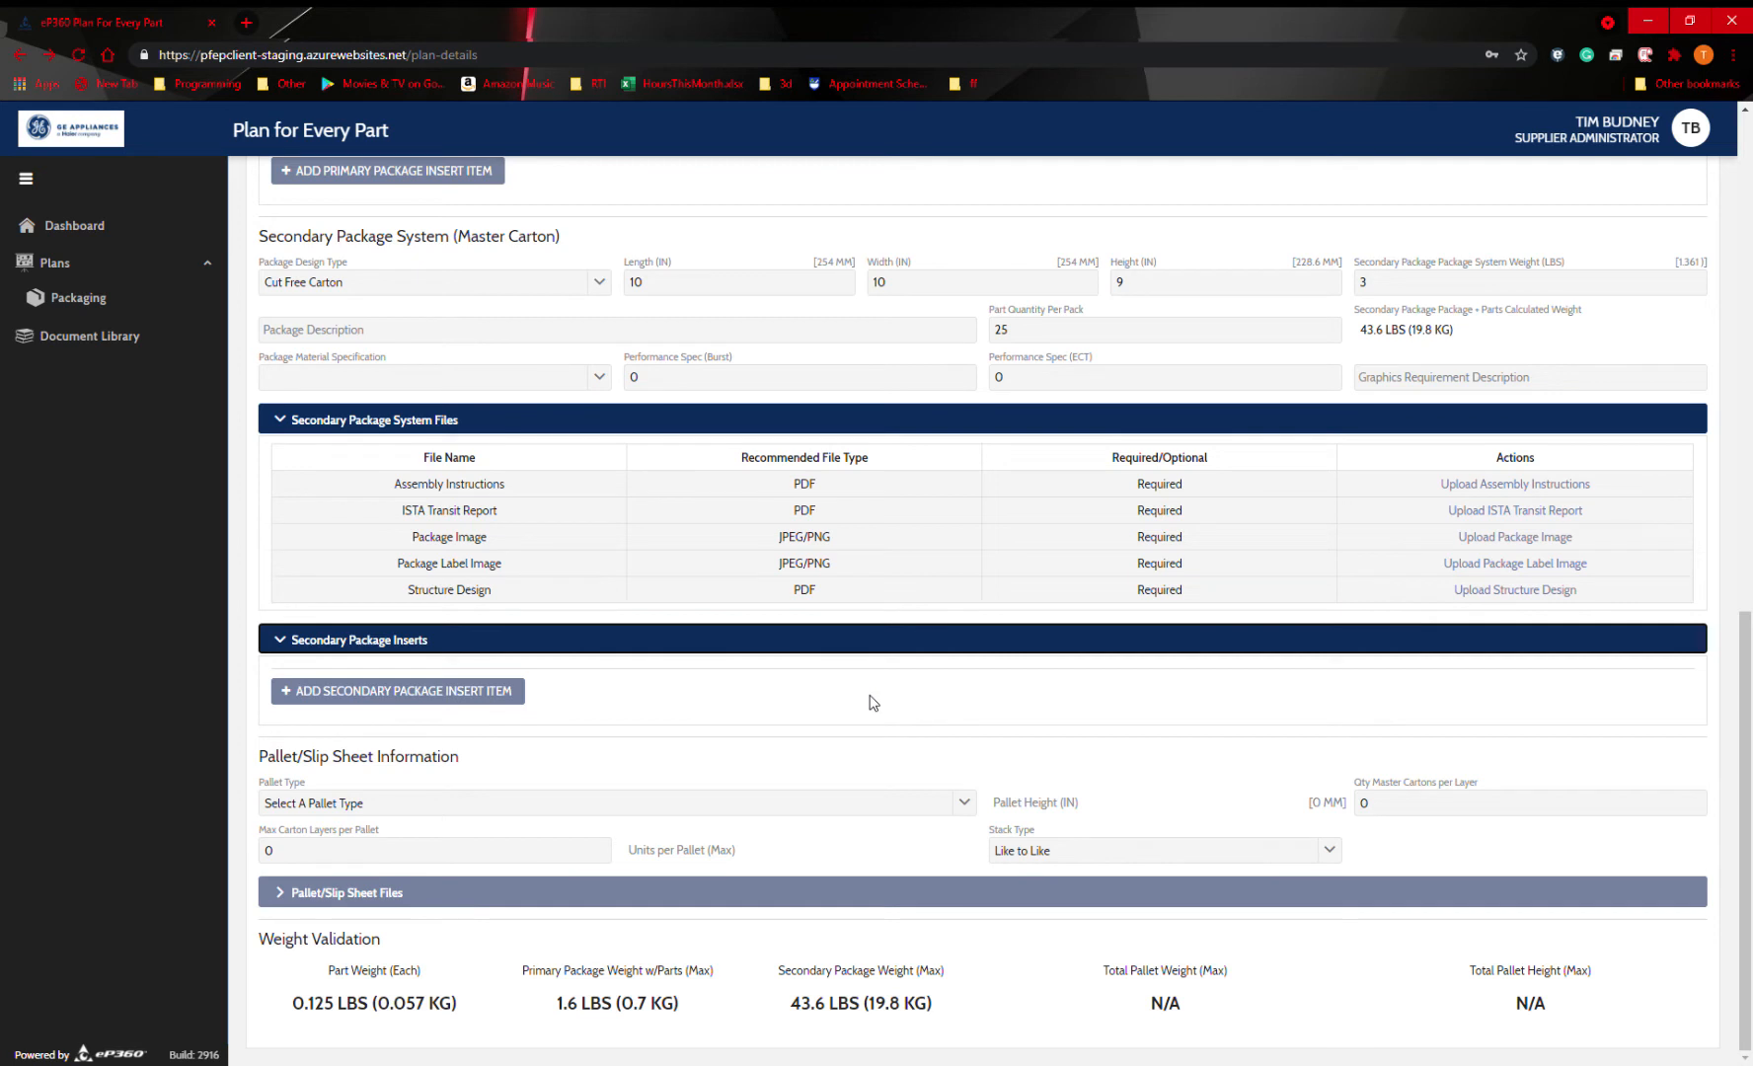
# Set the pallet type to Wooden 48 x 40 inches and the quantity of master cartons per layer to 10.
pyautogui.click(493, 803)
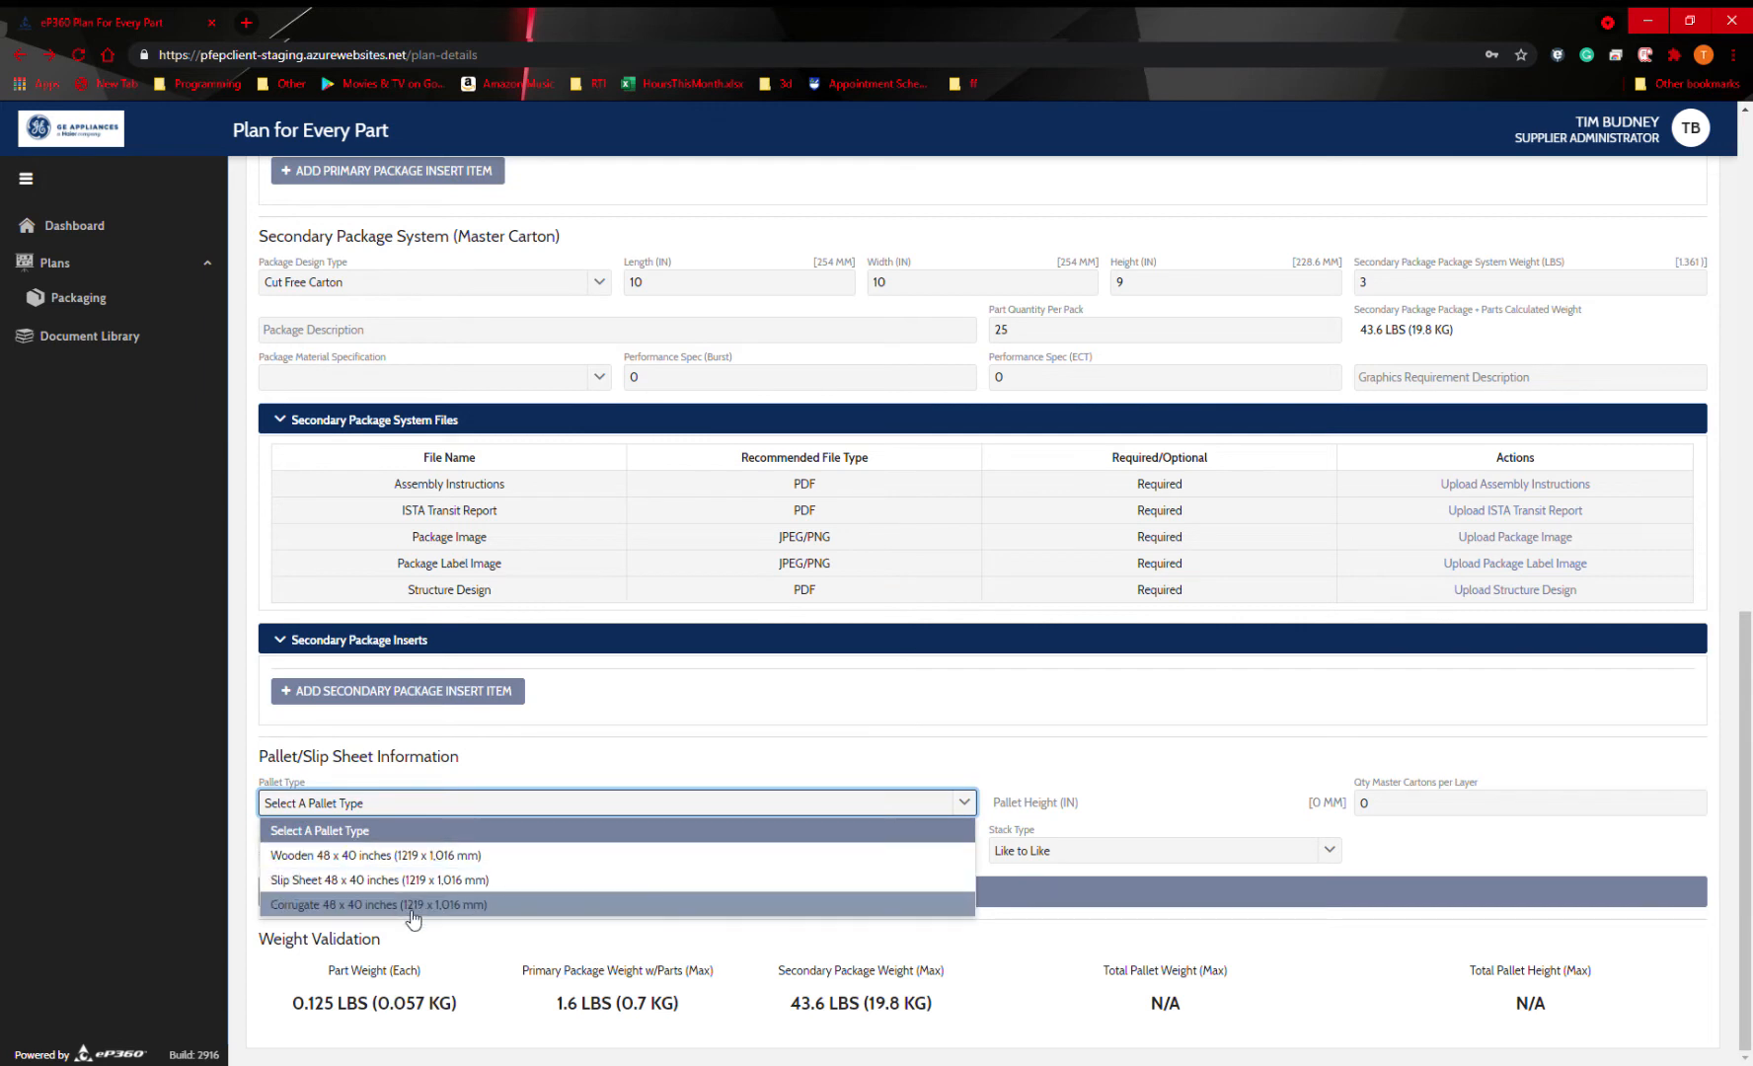
pyautogui.click(449, 859)
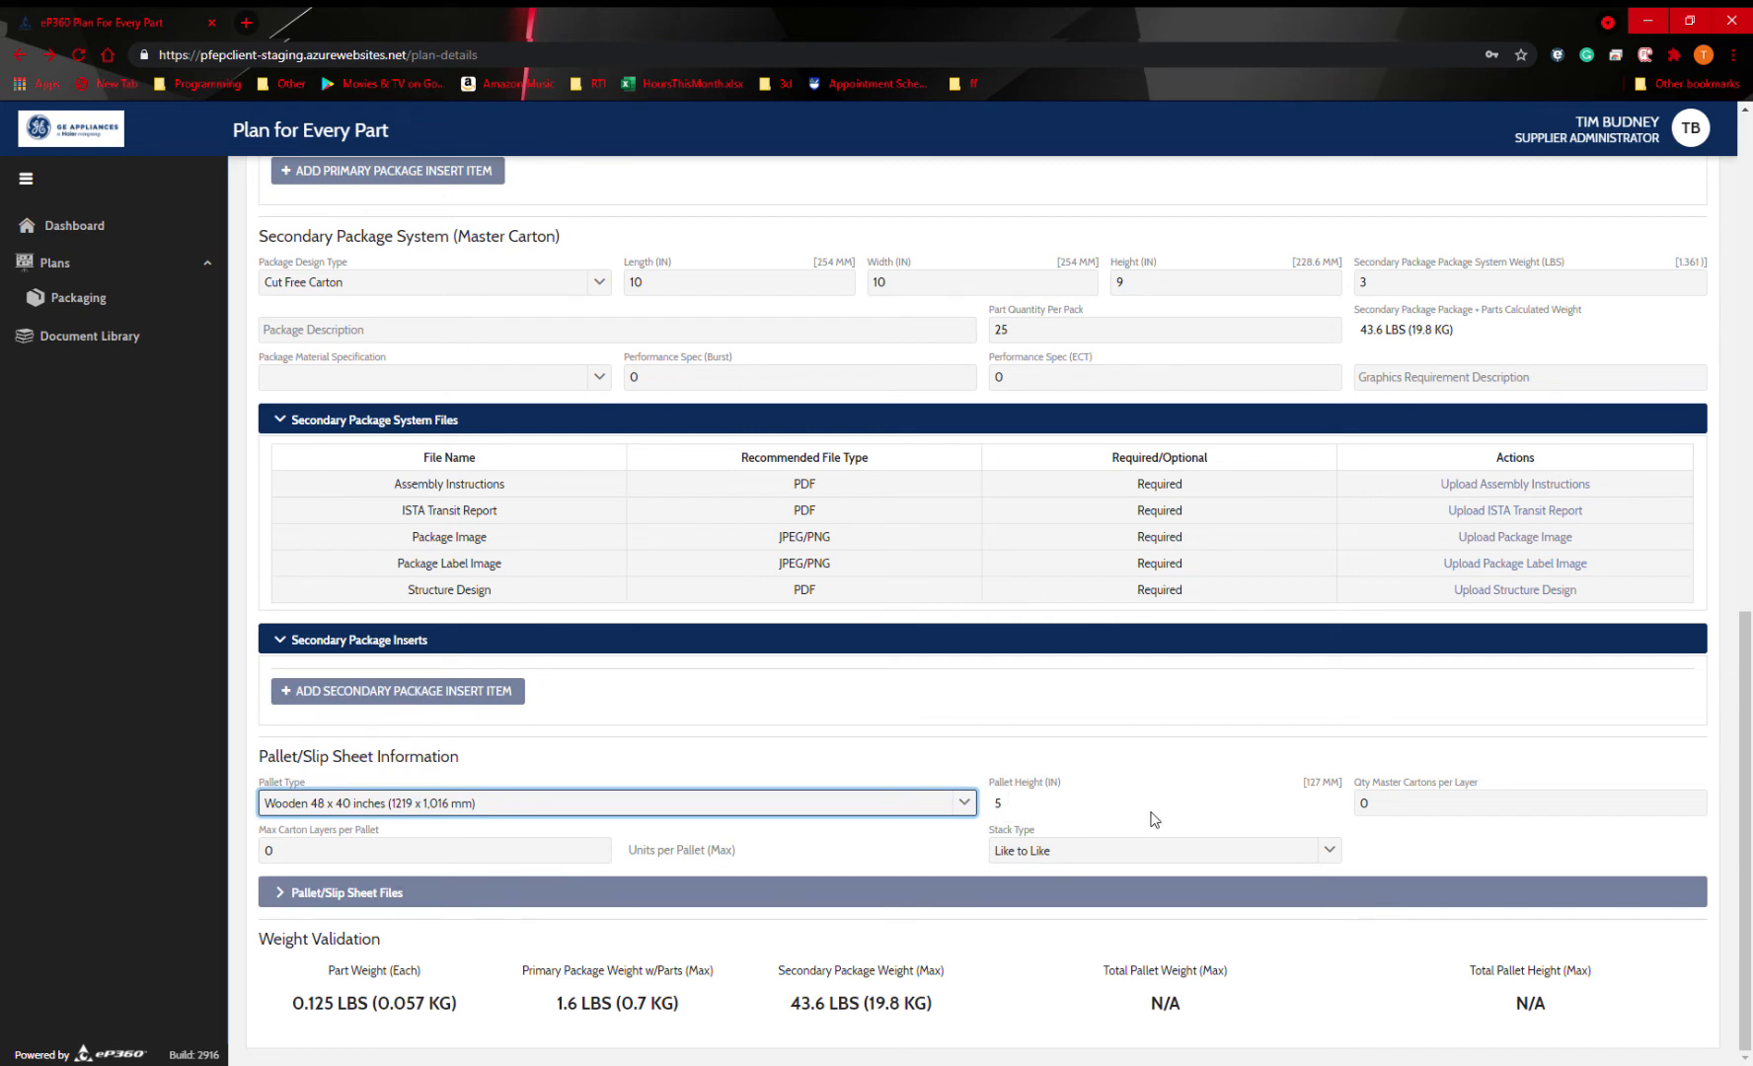
pyautogui.click(1449, 819)
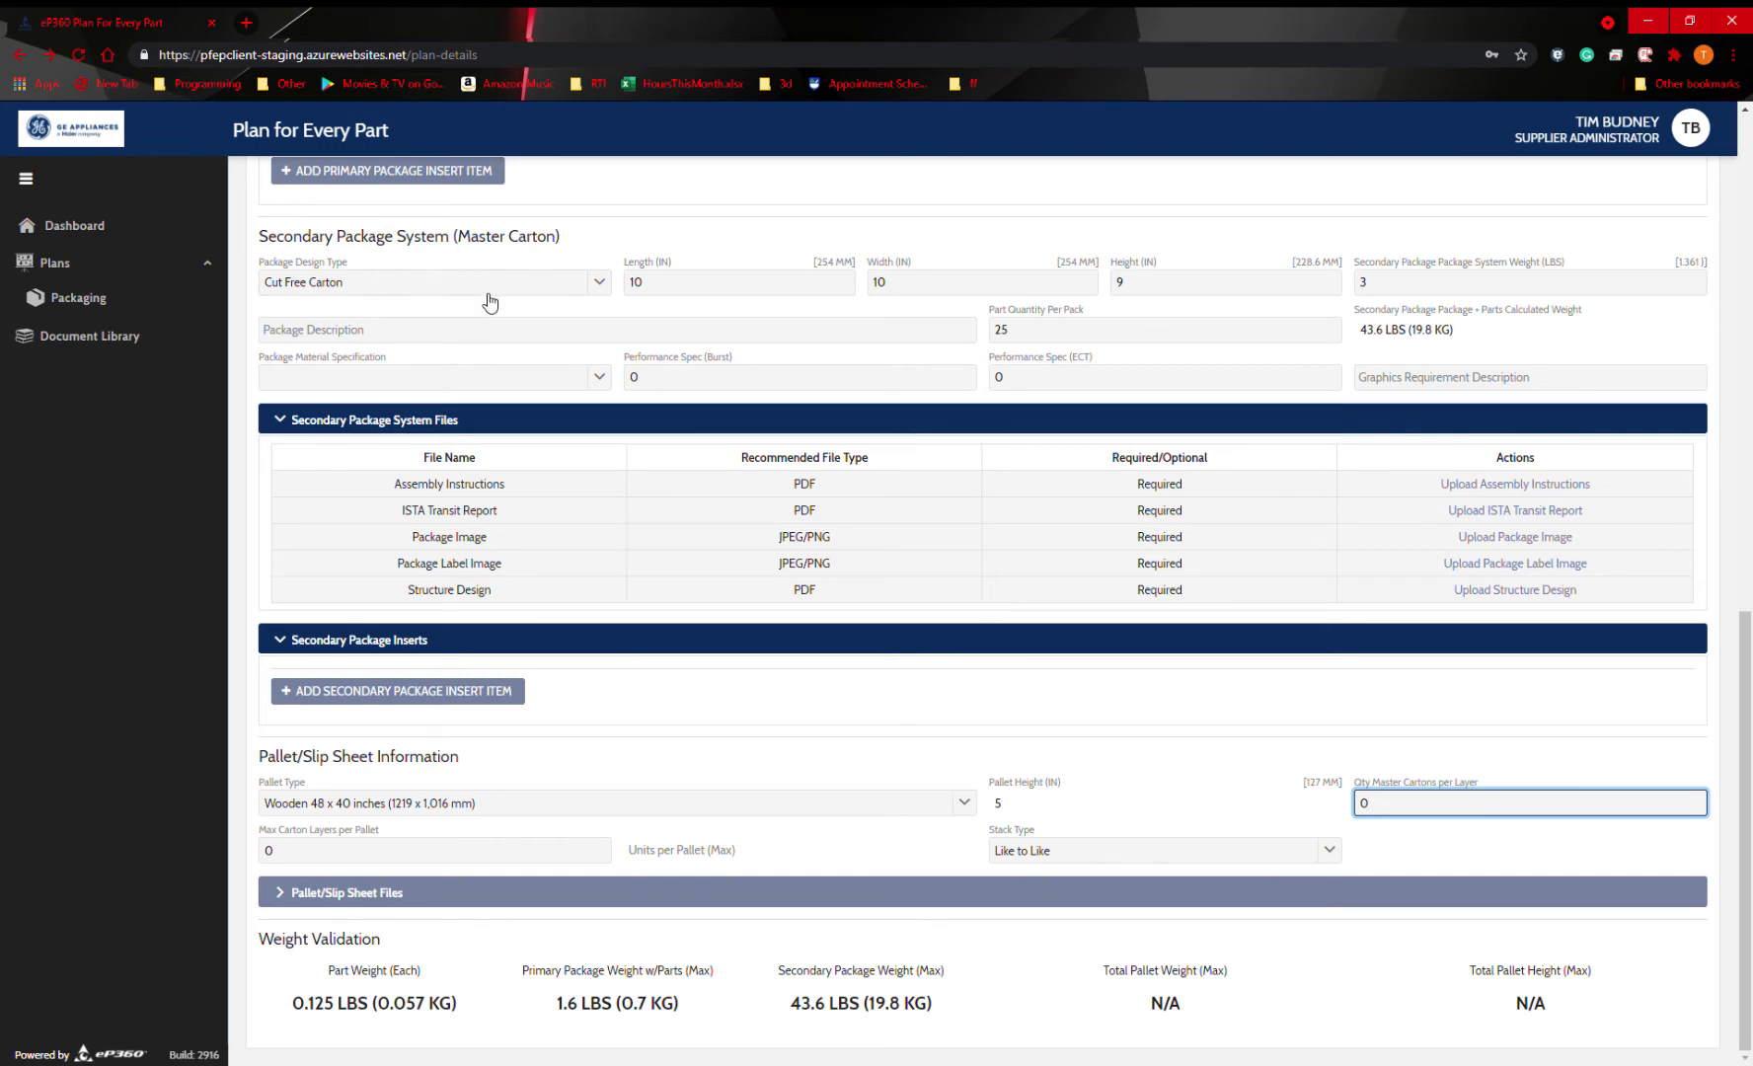
pyautogui.scroll(6, 943, 751)
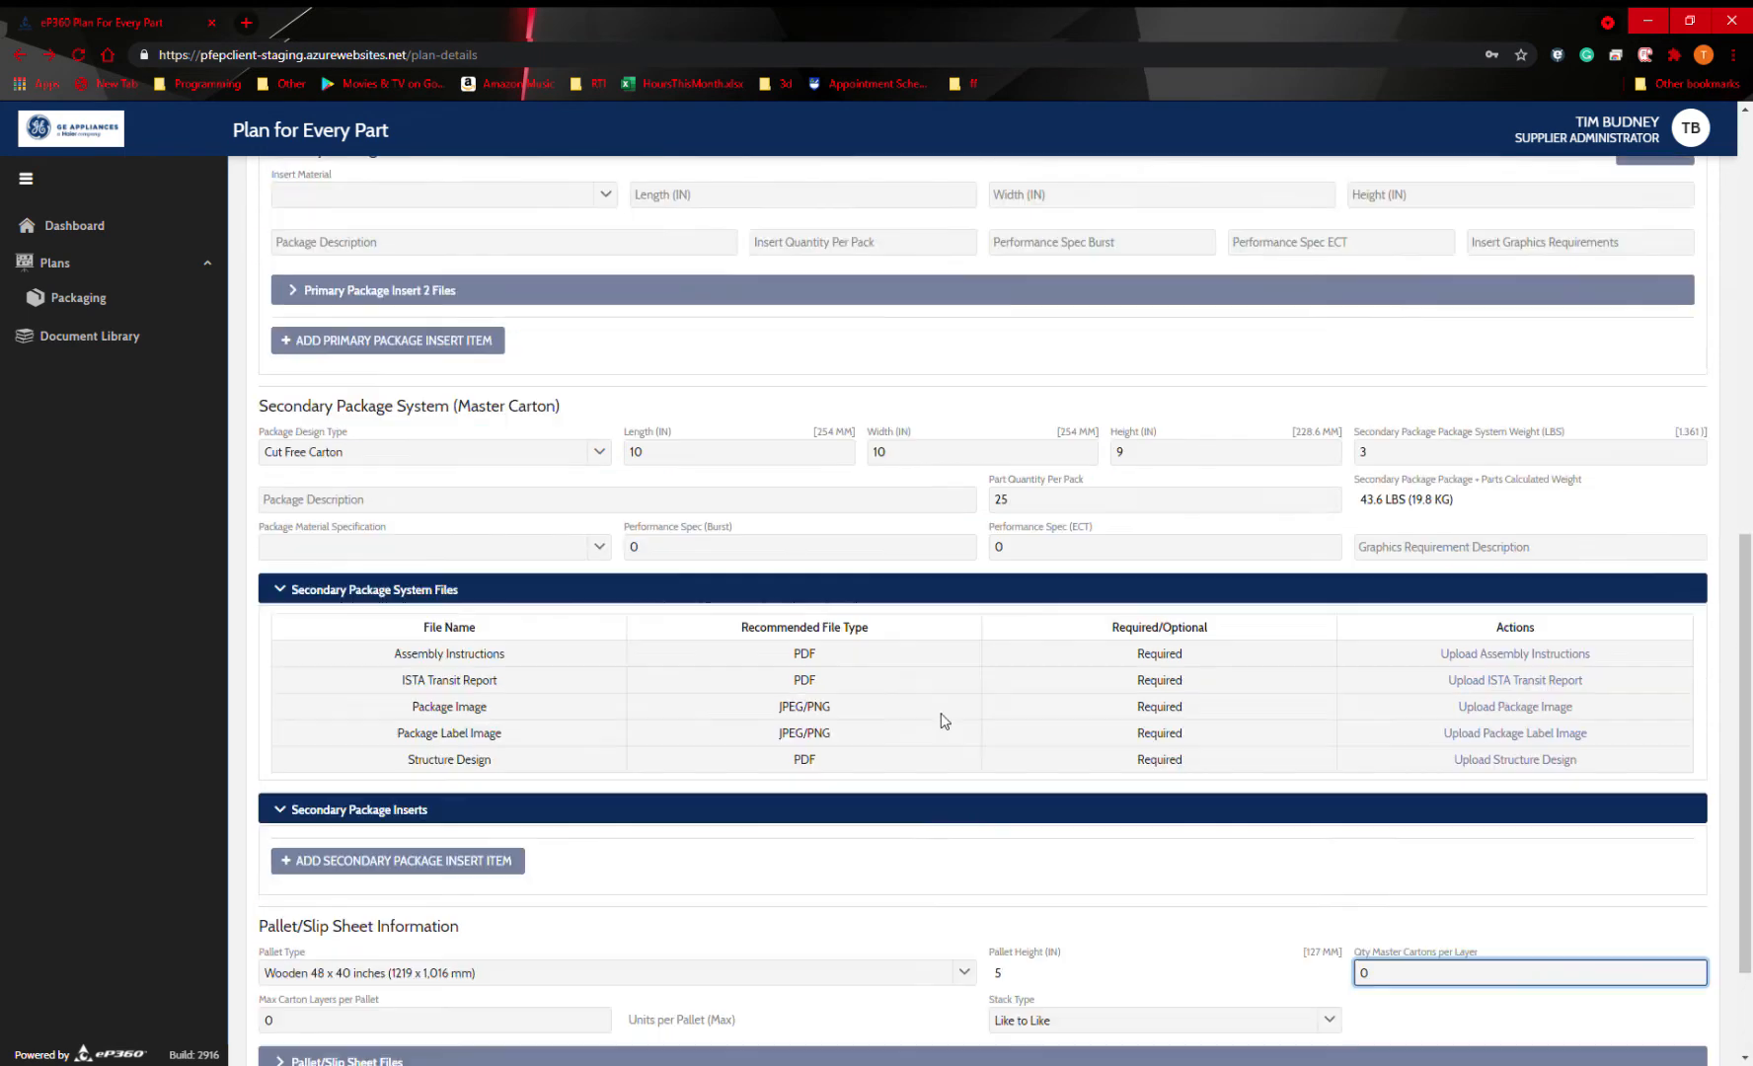
pyautogui.scroll(-6, 708, 454)
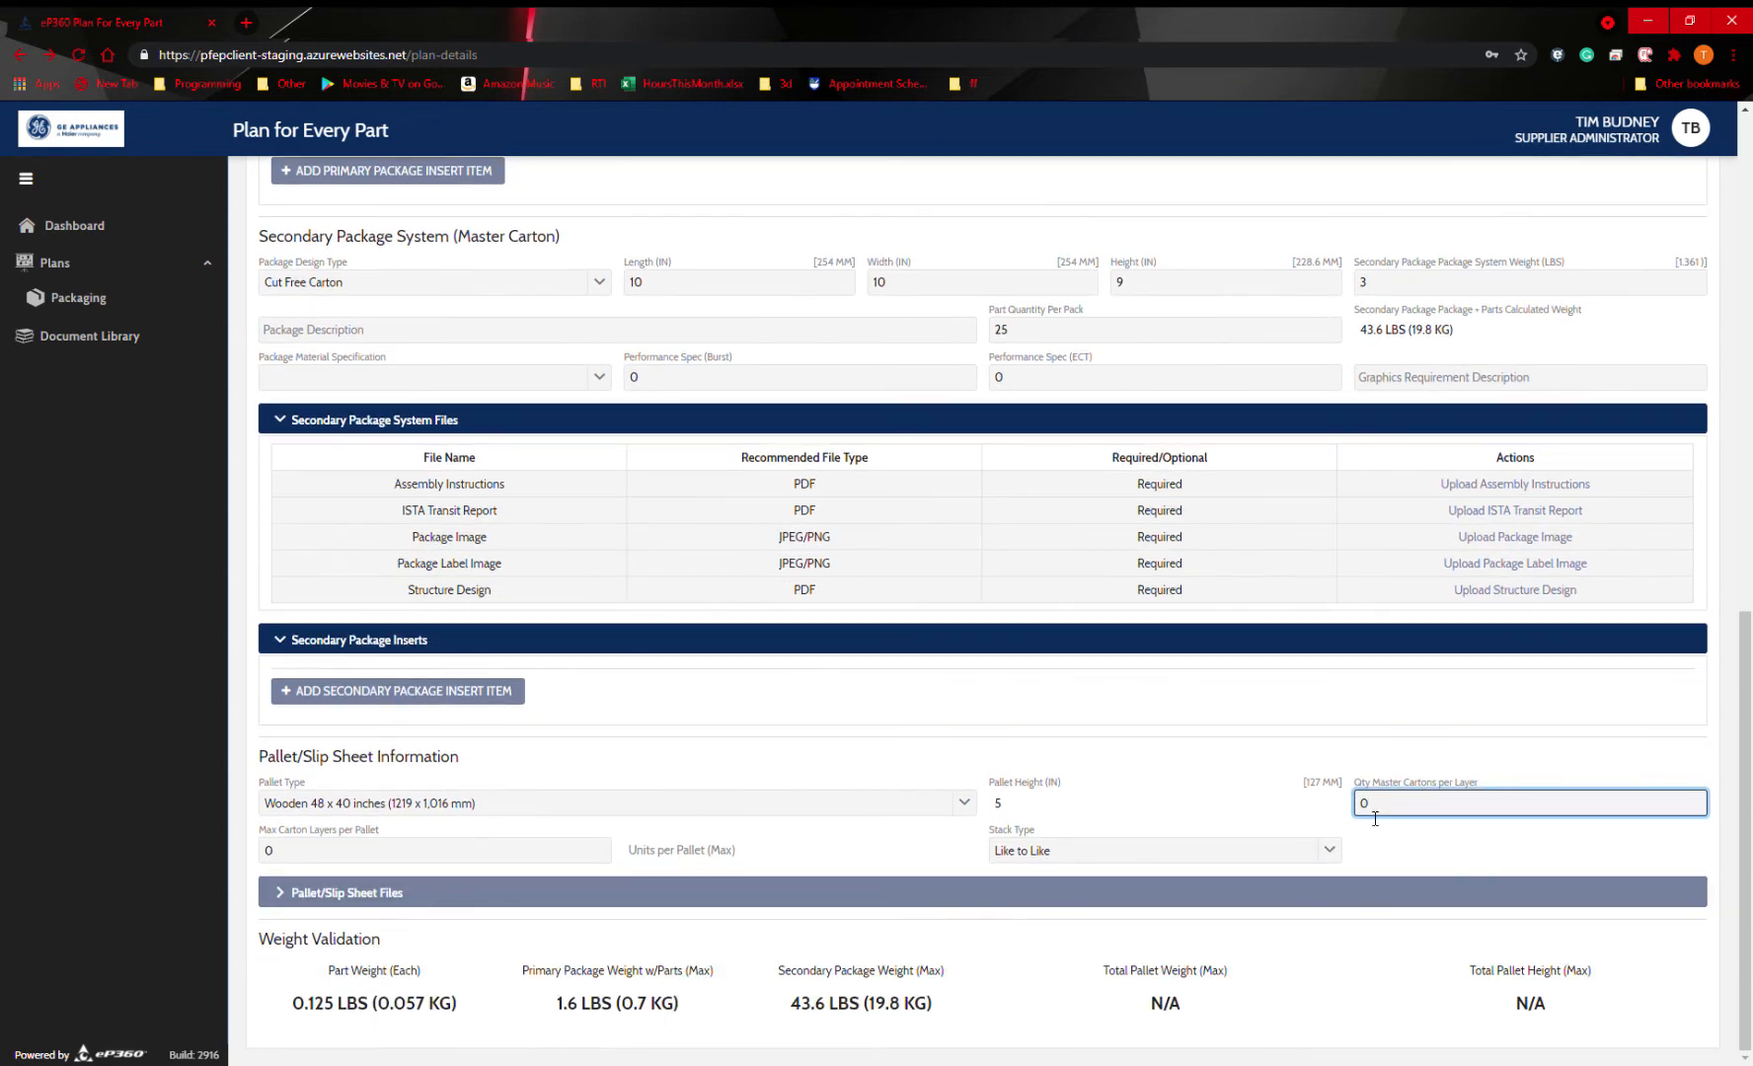
pyautogui.write('10')
# Set the maximum carton layers per pallet to 3.
pyautogui.click(494, 862)
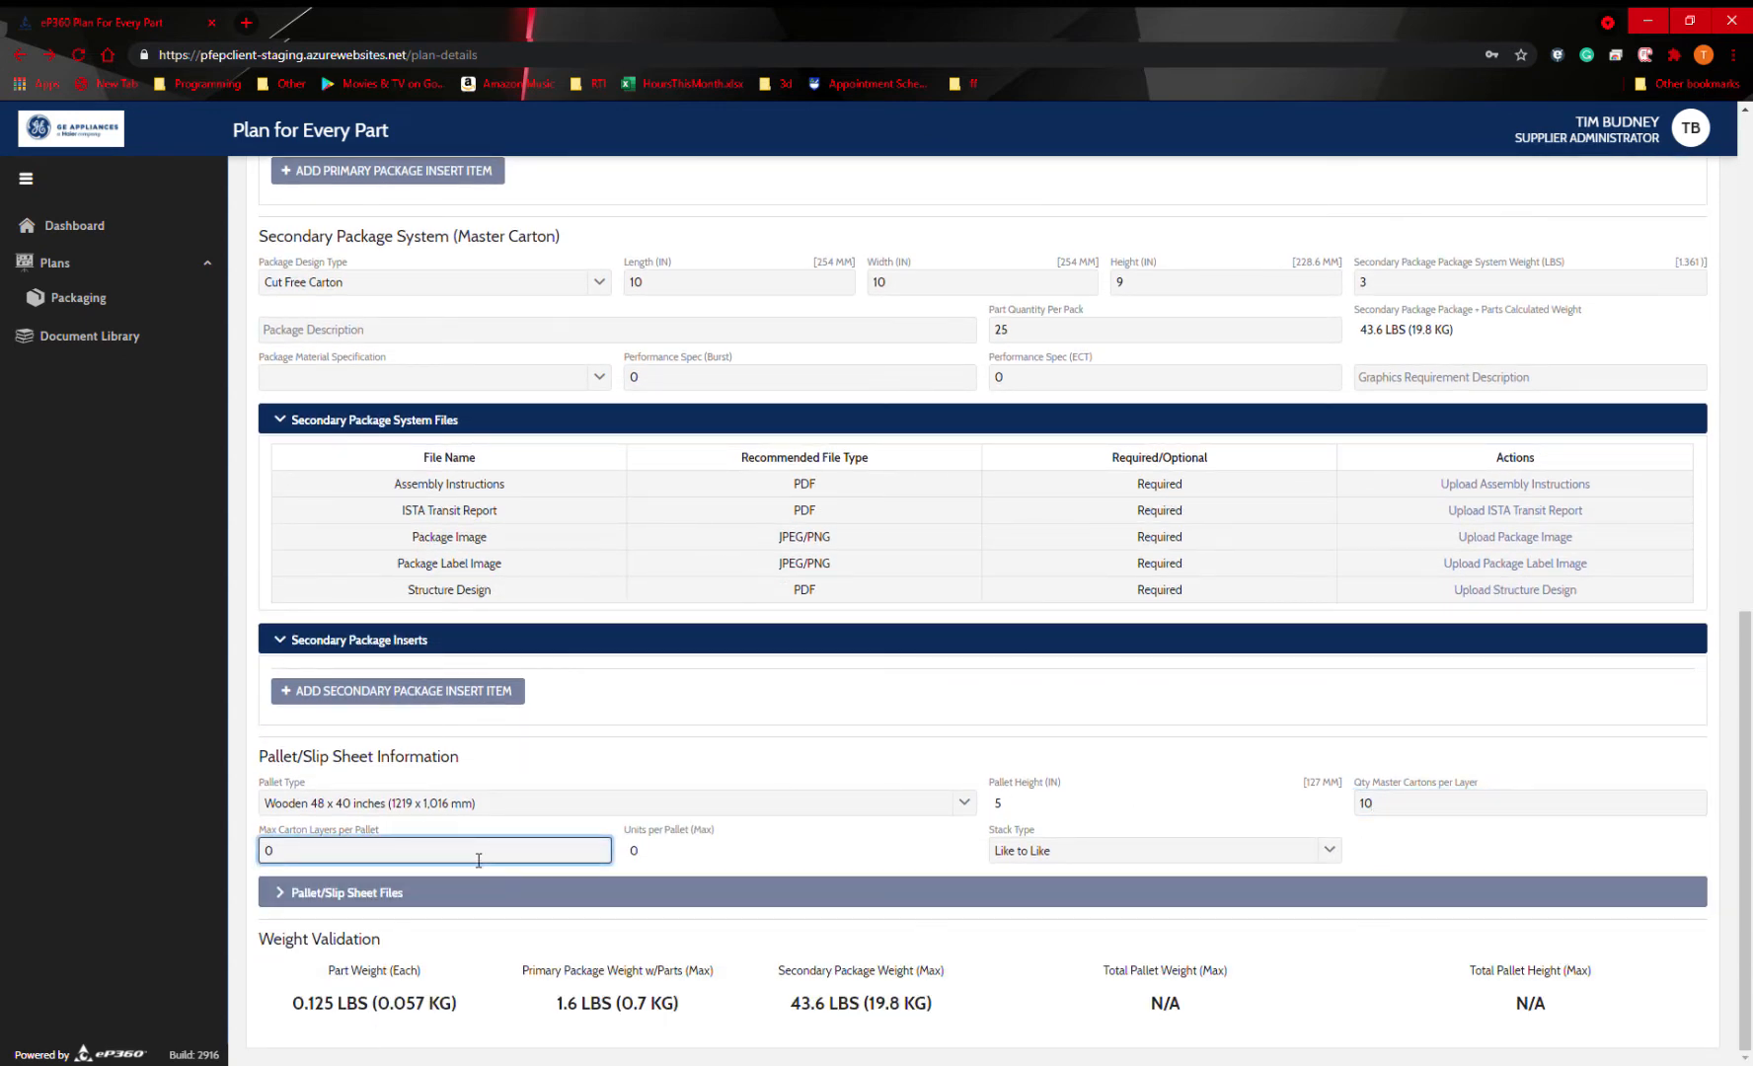
pyautogui.write('3')
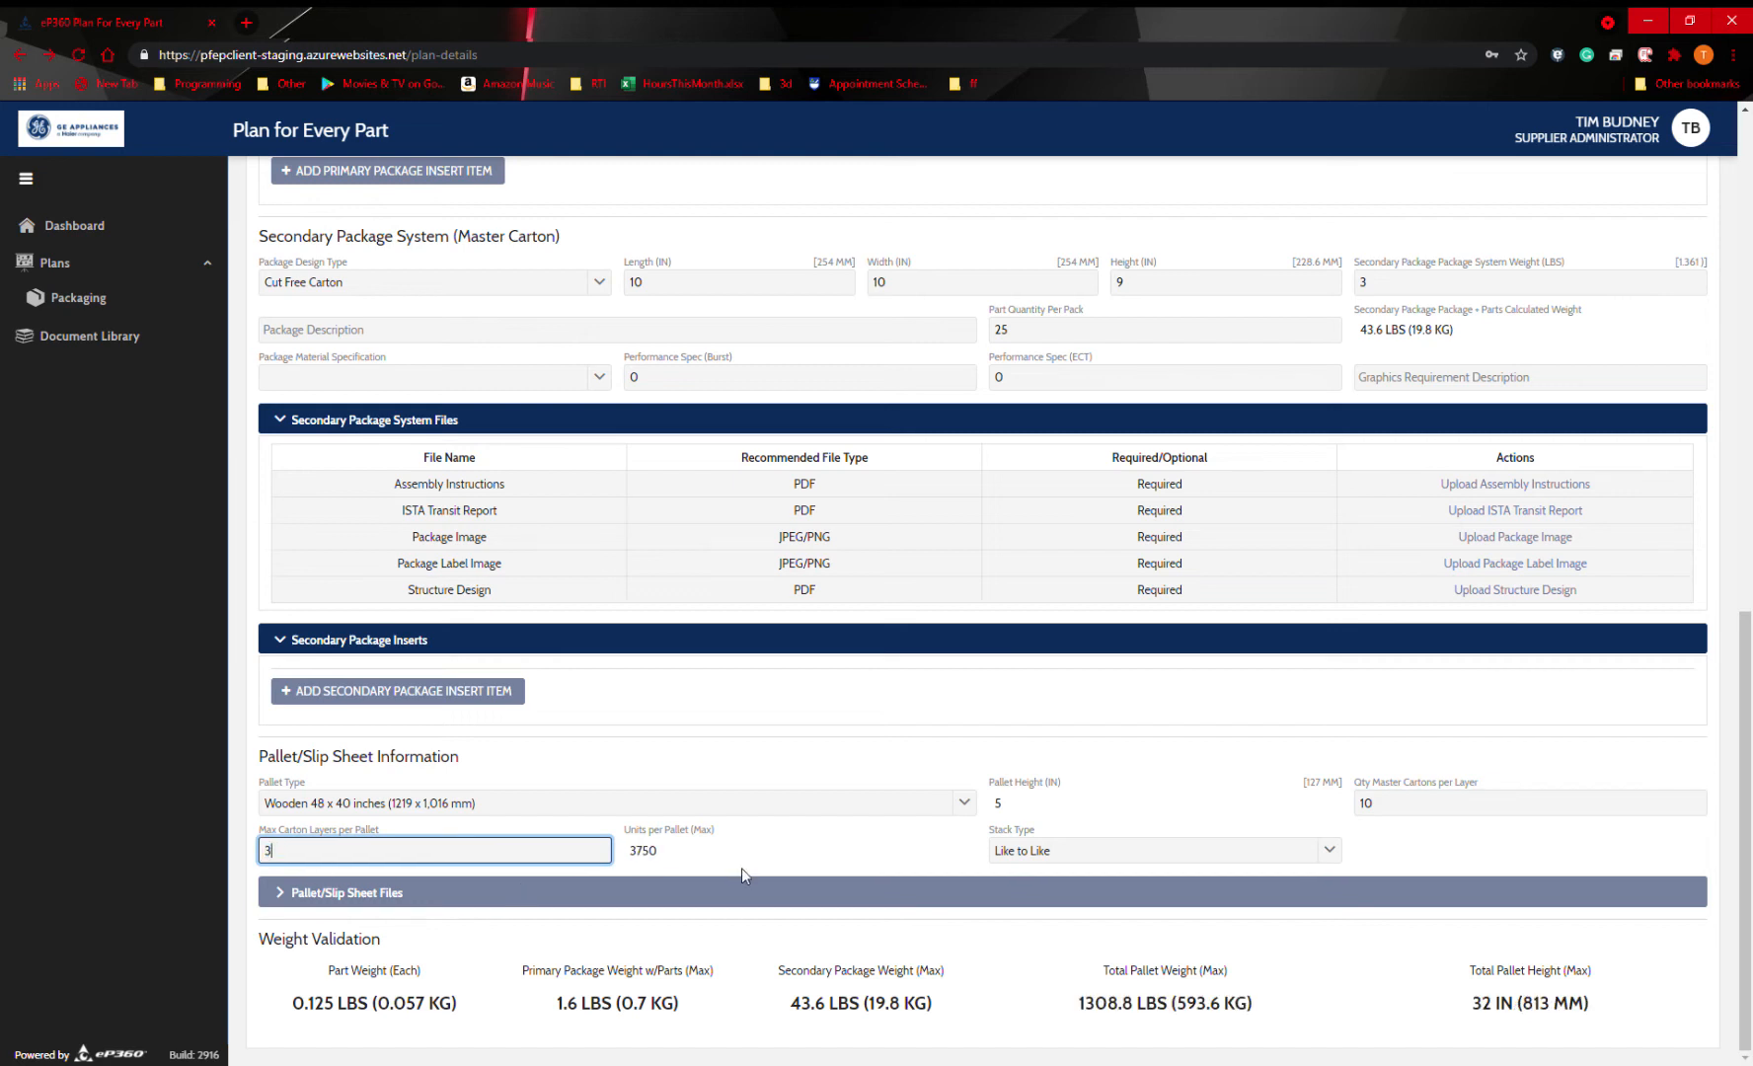
pyautogui.click(1522, 862)
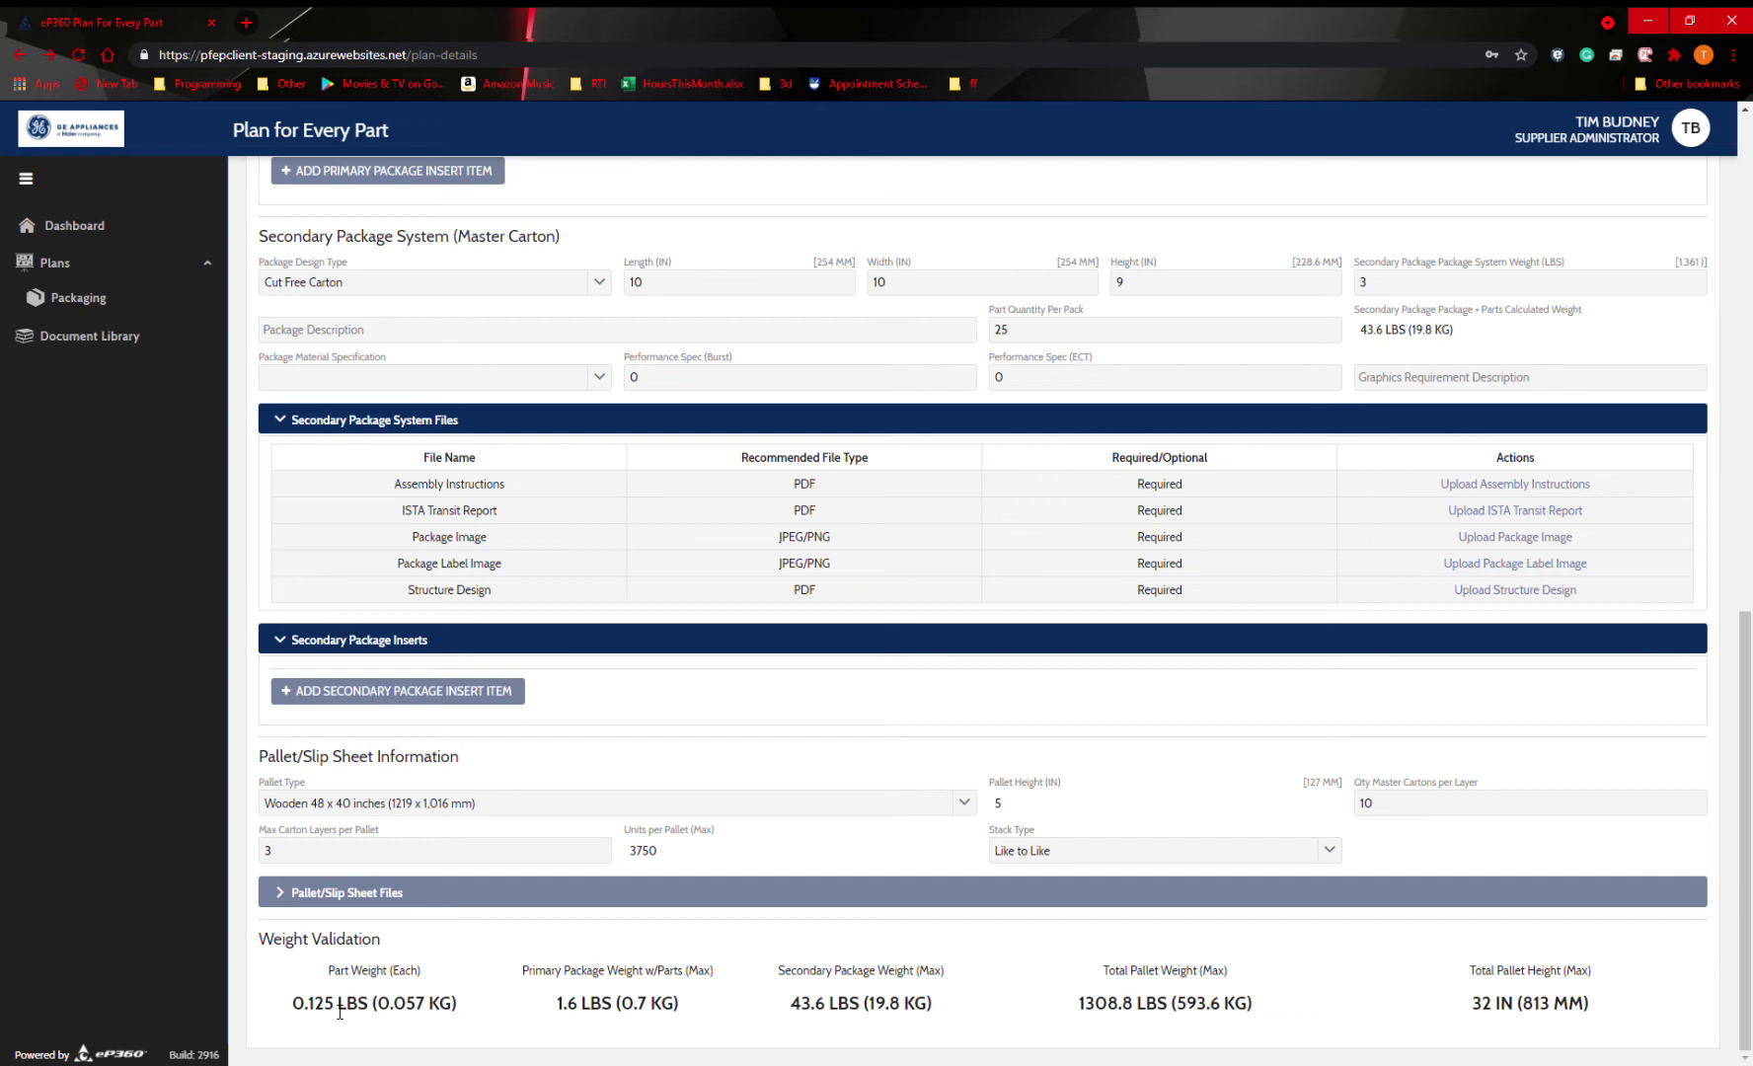
# Review the weight validation figures for the part, primary package, secondary package, total pallet weight and total pallet height.
pyautogui.moveTo(303, 1011); pyautogui.dragTo(357, 1012)
pyautogui.moveTo(552, 1007); pyautogui.dragTo(859, 1004)
pyautogui.doubleClick(854, 970)
pyautogui.moveTo(1071, 1007); pyautogui.dragTo(1260, 1012)
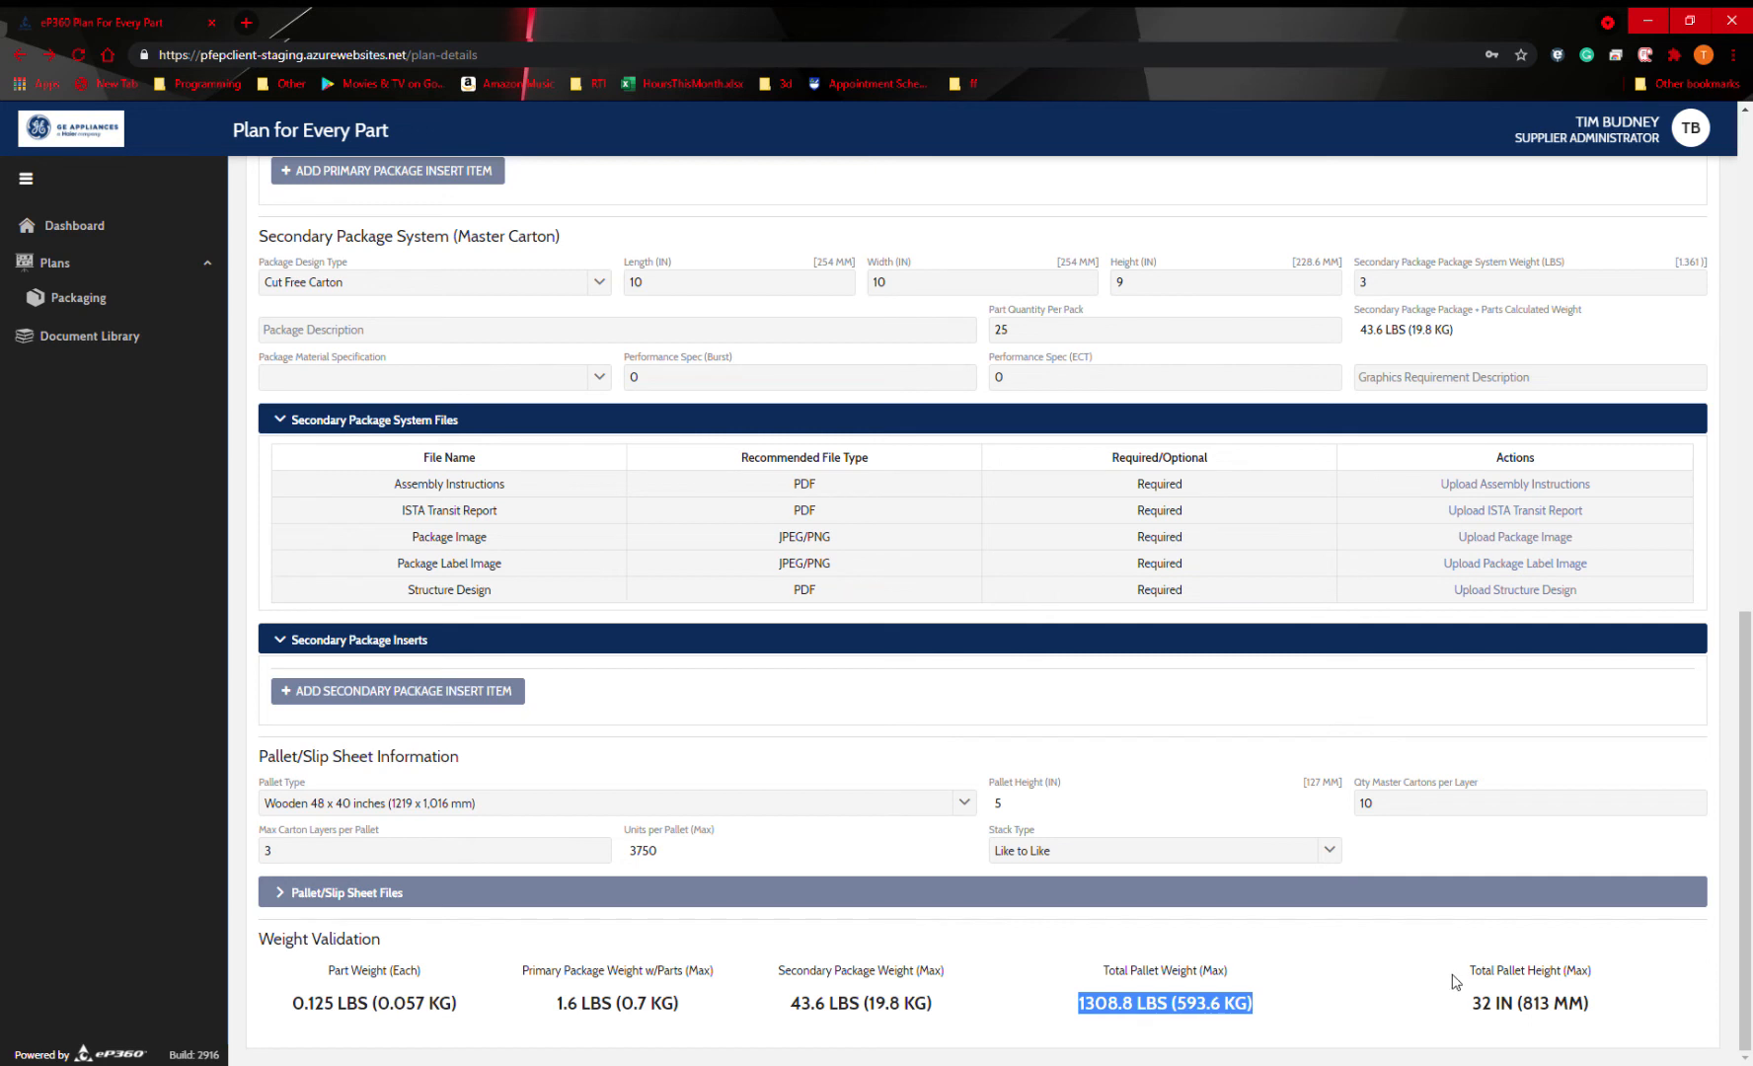
pyautogui.moveTo(1474, 1008); pyautogui.dragTo(1622, 1017)
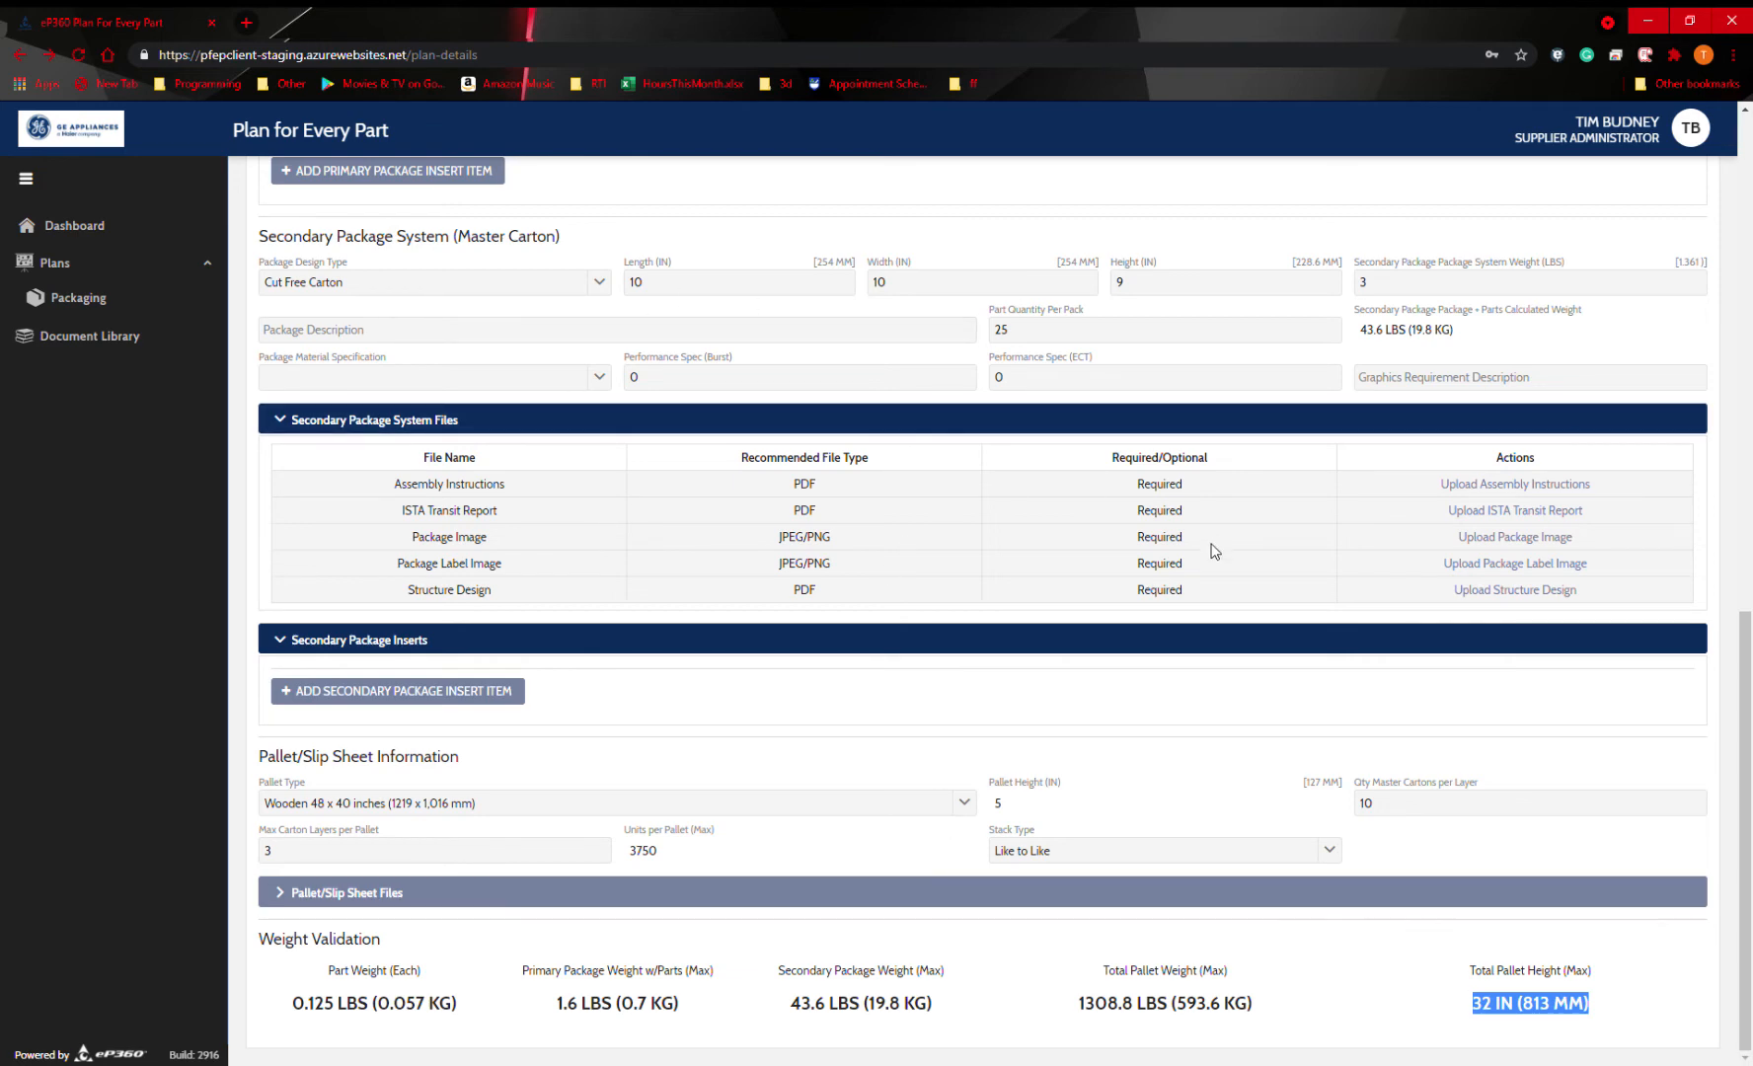
pyautogui.scroll(4, 957, 669)
pyautogui.scroll(8, 958, 669)
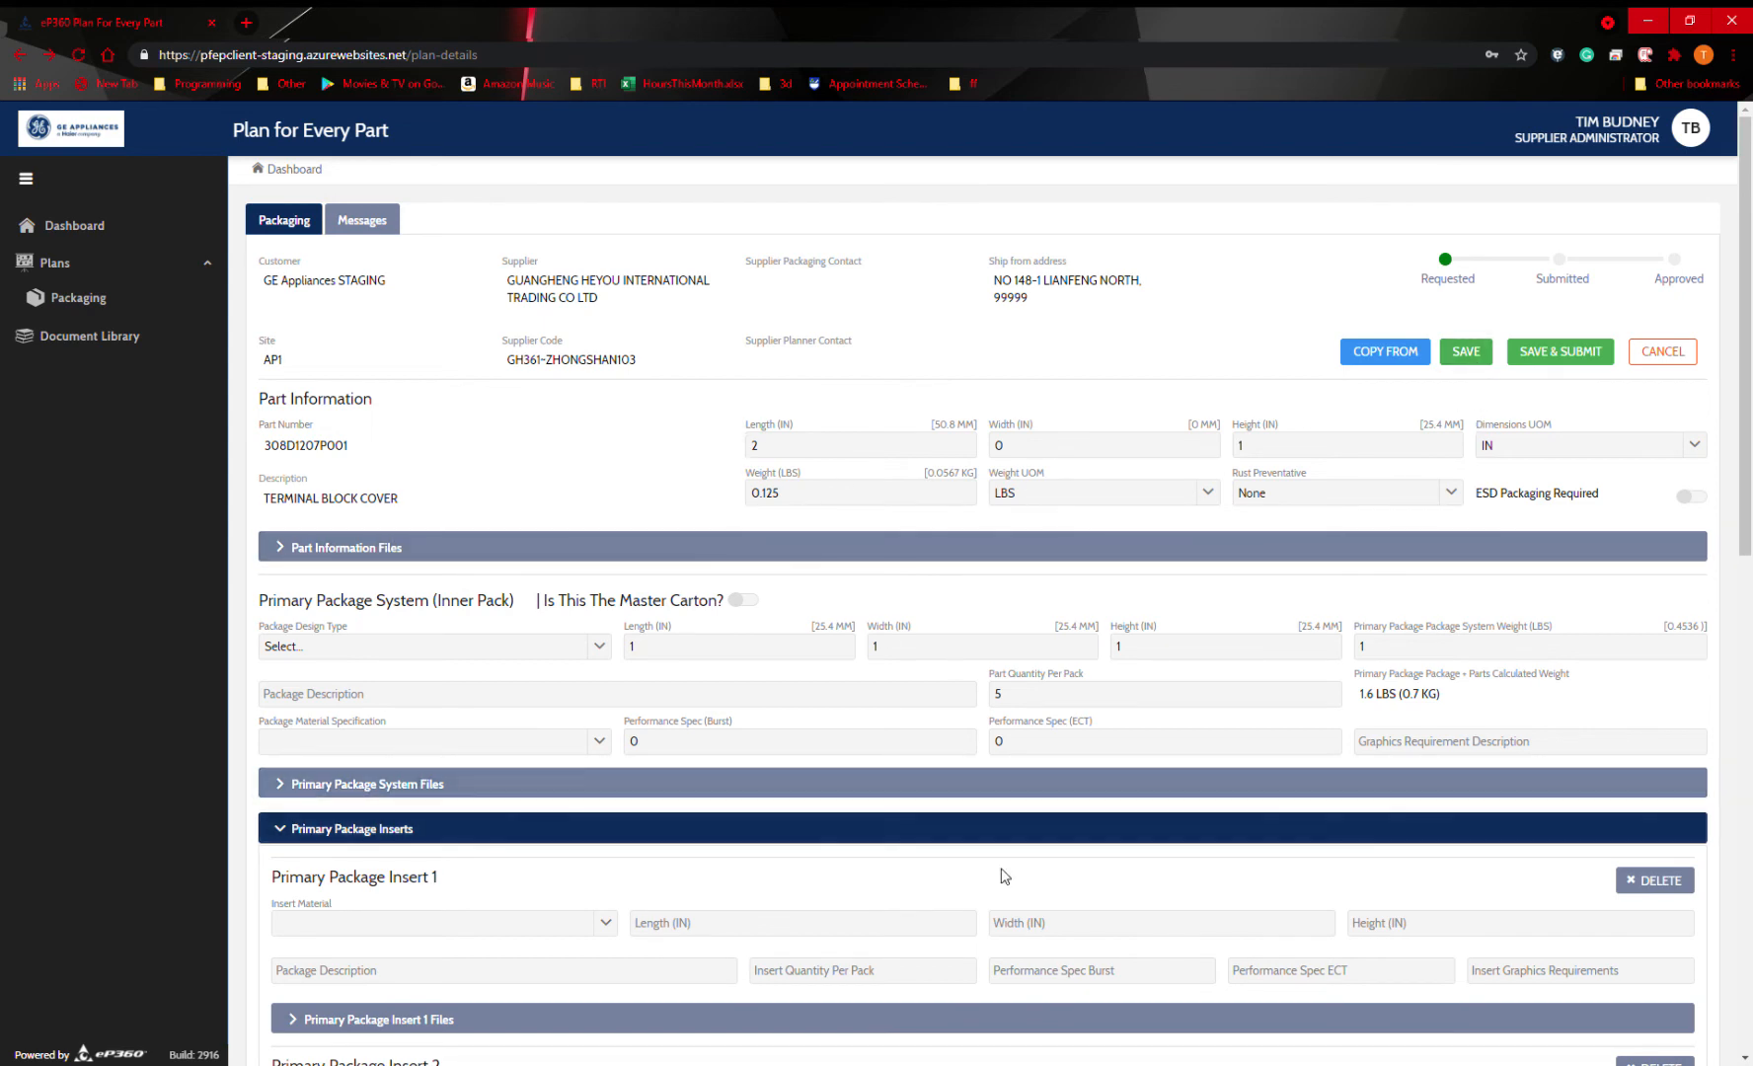
pyautogui.scroll(-2, 988, 884)
pyautogui.scroll(2, 1085, 839)
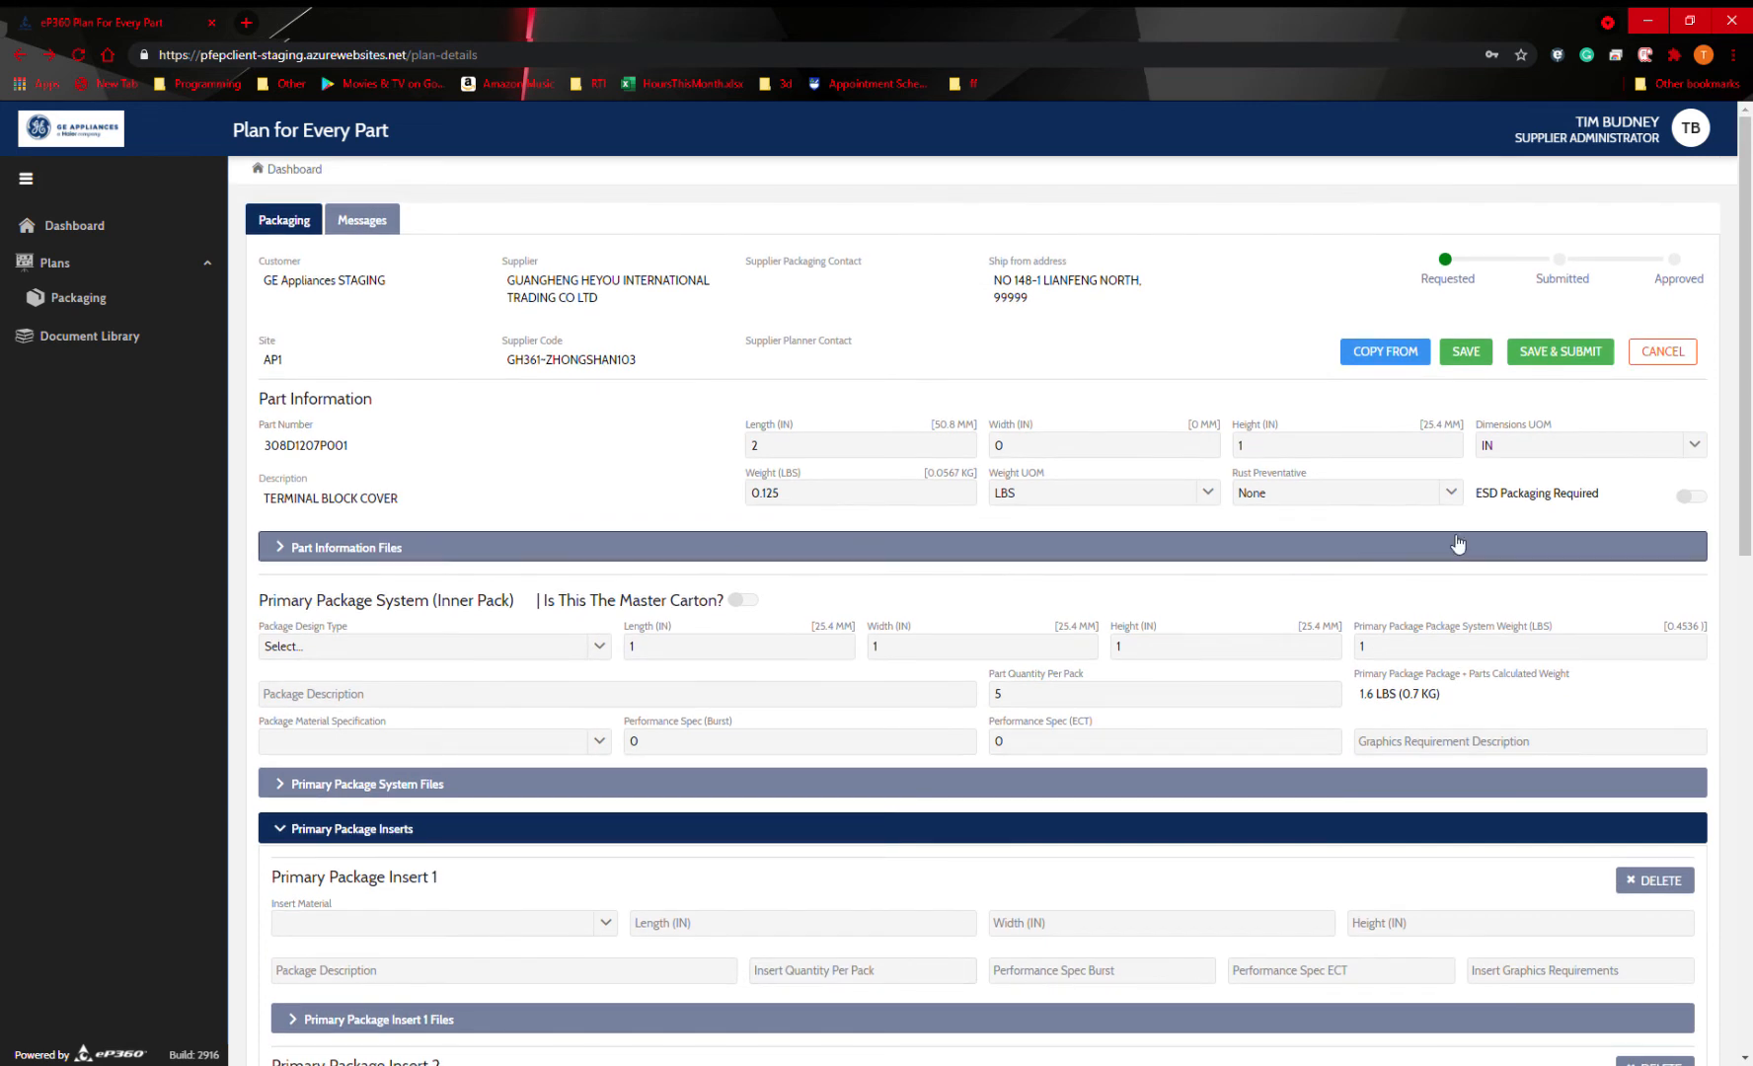